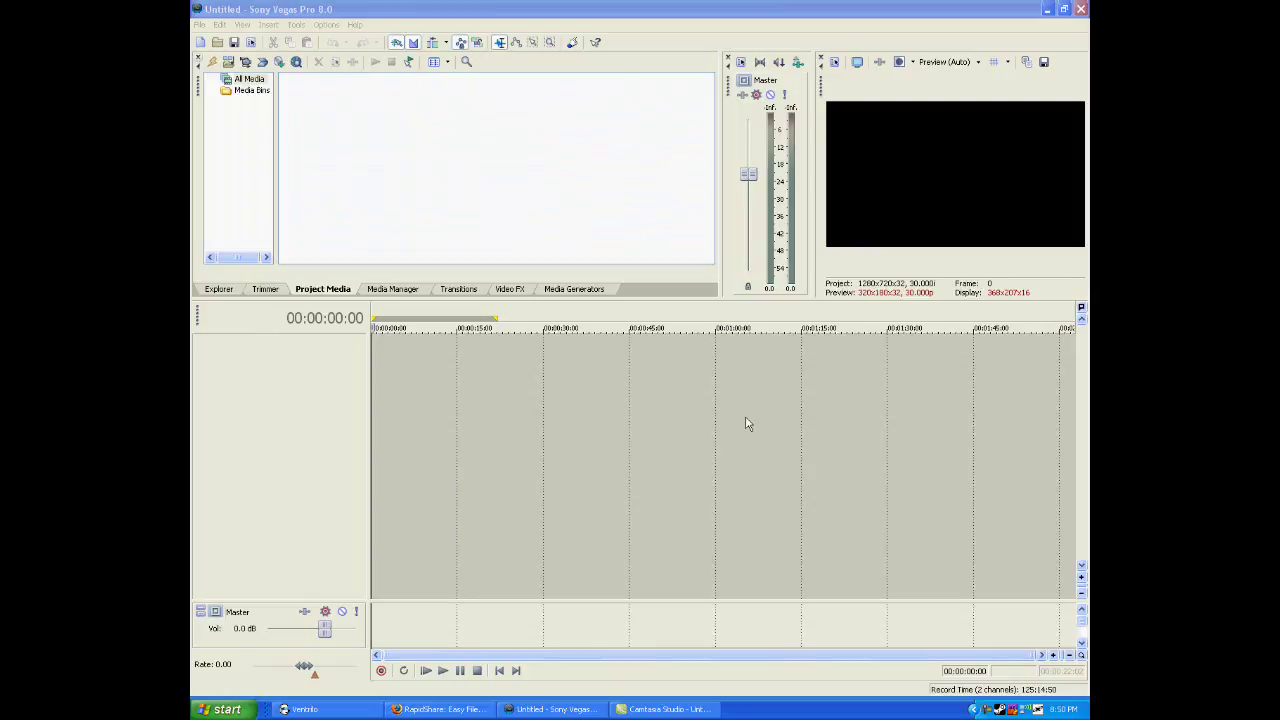
# Import nukewallbang.avi and place it on the timeline
pyautogui.click(228, 62)
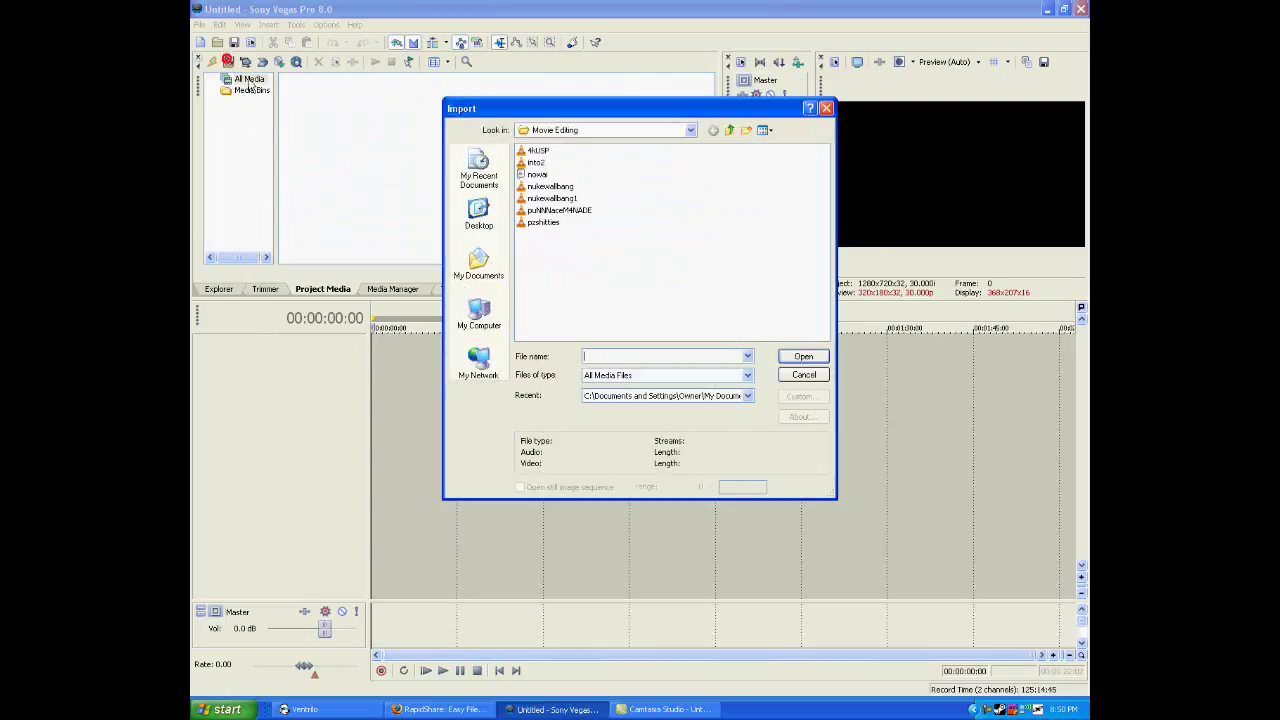
pyautogui.doubleClick(556, 187)
pyautogui.moveTo(347, 115); pyautogui.dragTo(378, 350)
# Set the gameplay event's playback rate to 2.000 and trim the video to end with its audio
pyautogui.rightClick(418, 395)
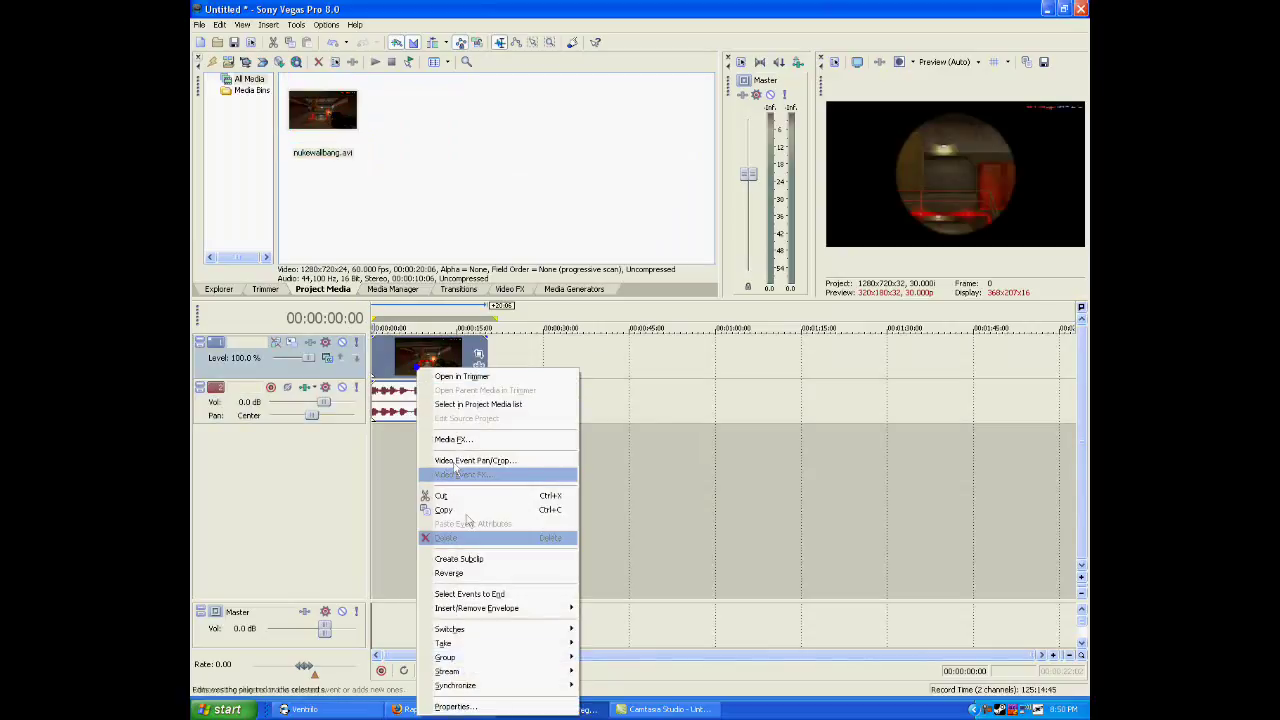
pyautogui.click(465, 706)
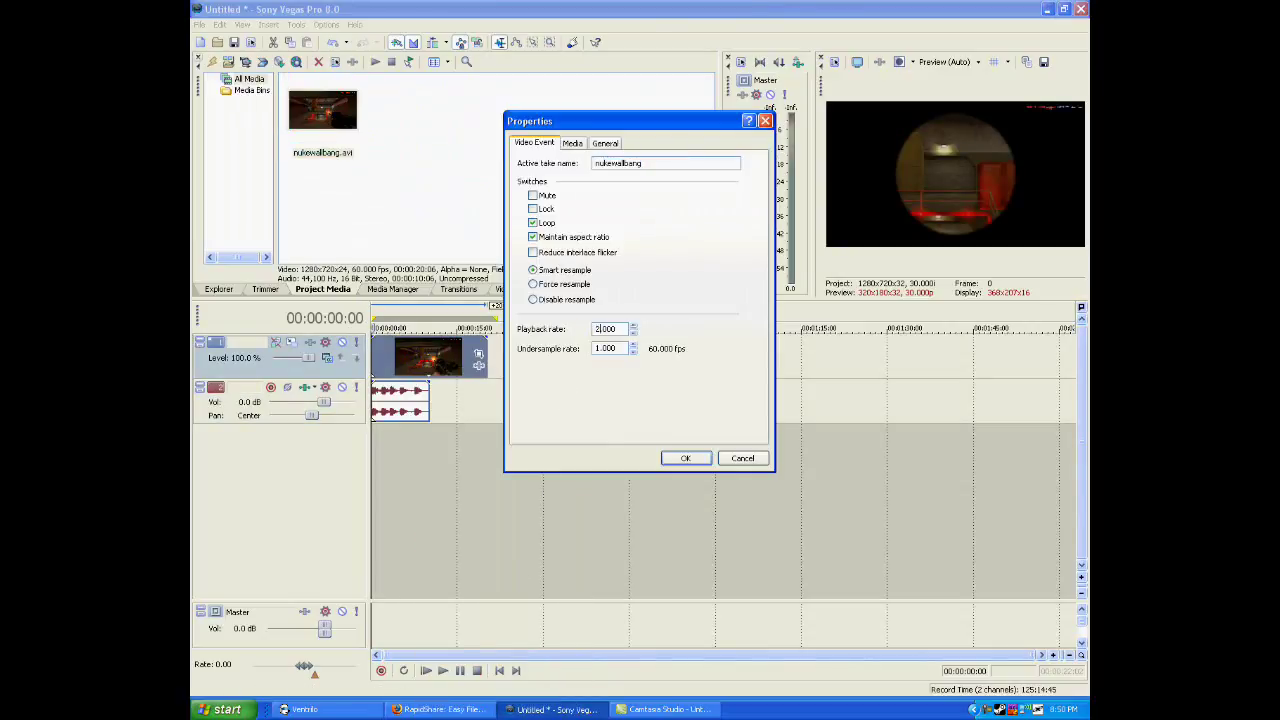
pyautogui.press('Return')
pyautogui.moveTo(488, 358); pyautogui.dragTo(429, 358)
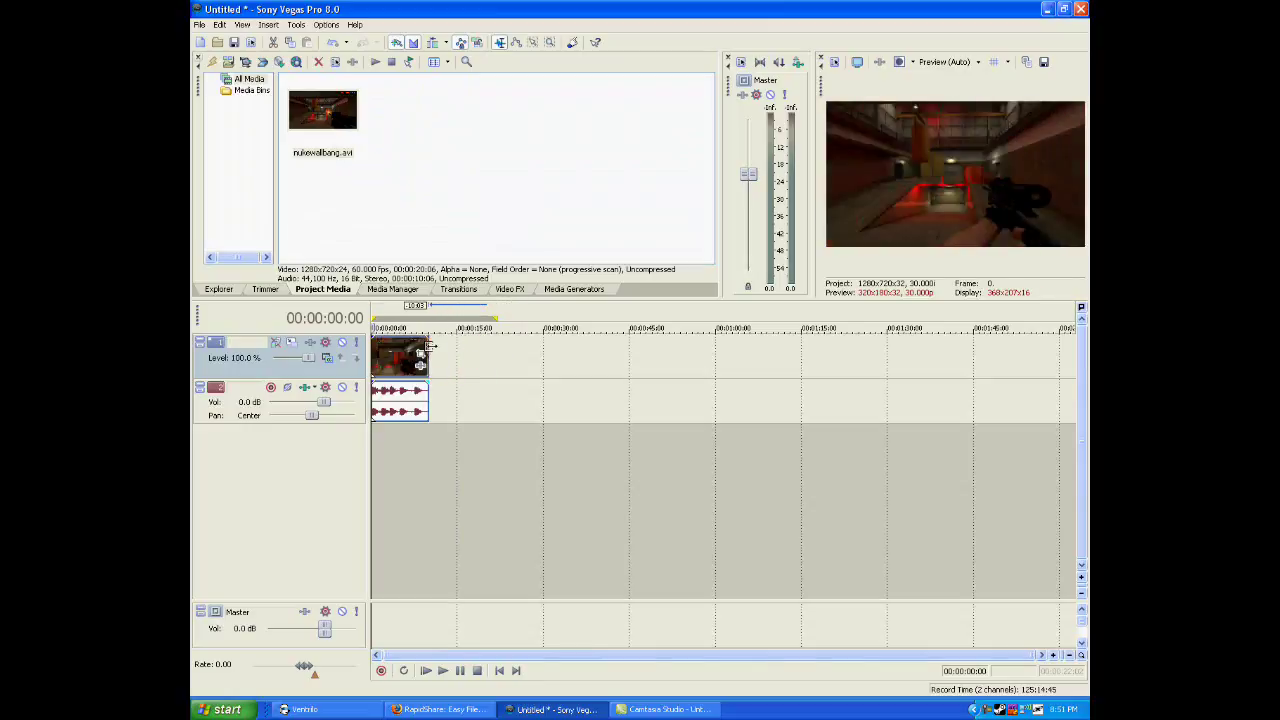
# Import Linkin Park - Numb.mp3 from the FrostWire Saved folder onto a new audio track
pyautogui.click(231, 63)
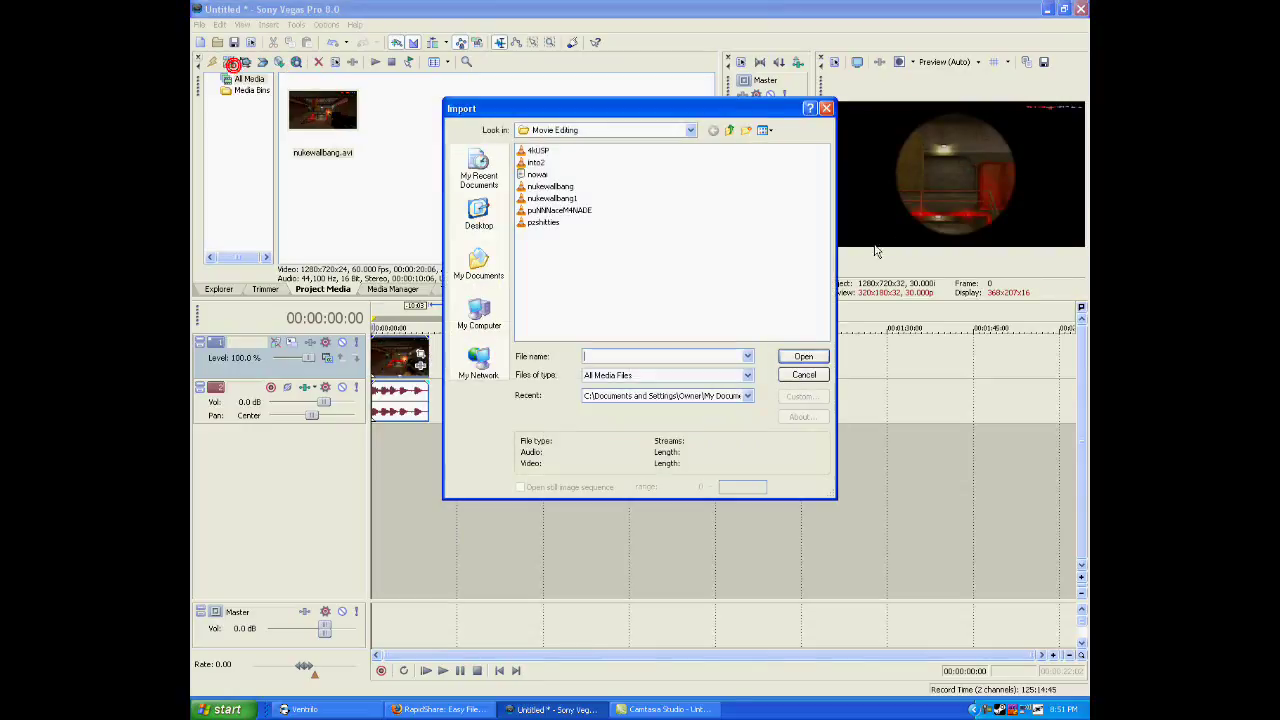
pyautogui.doubleClick(545, 210)
pyautogui.click(490, 262)
pyautogui.doubleClick(548, 199)
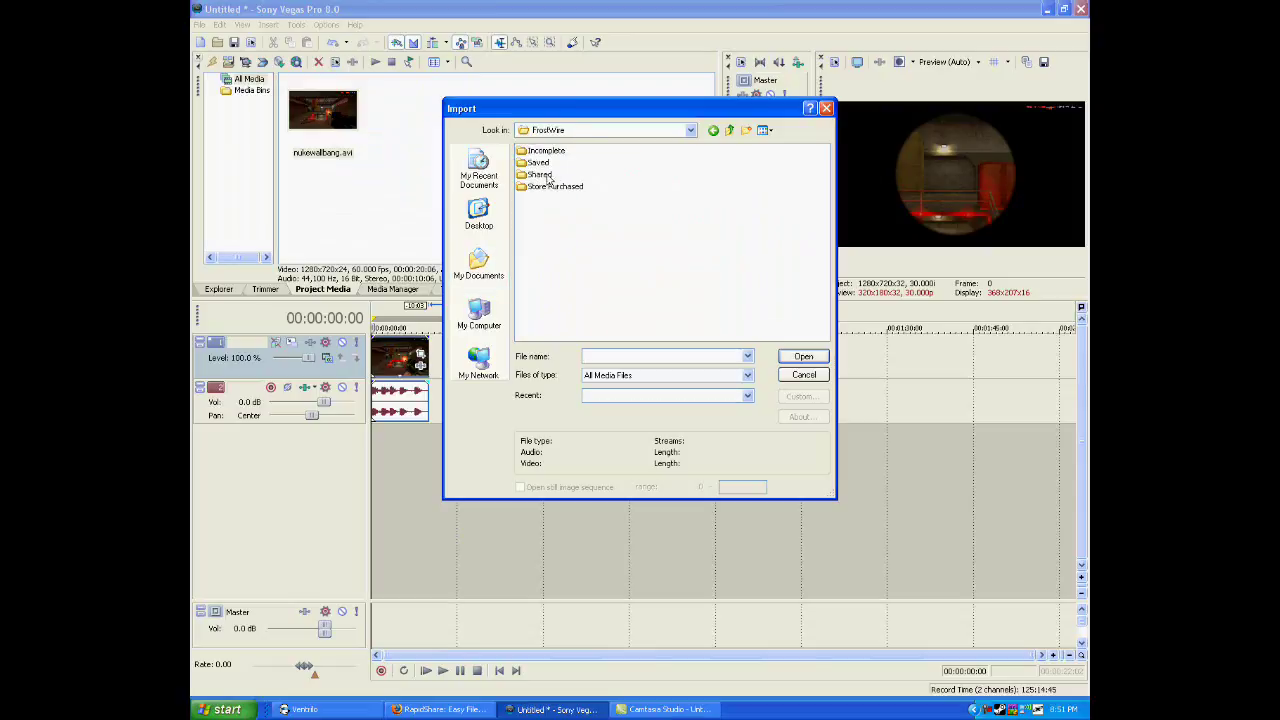
pyautogui.moveTo(528, 336); pyautogui.dragTo(655, 339)
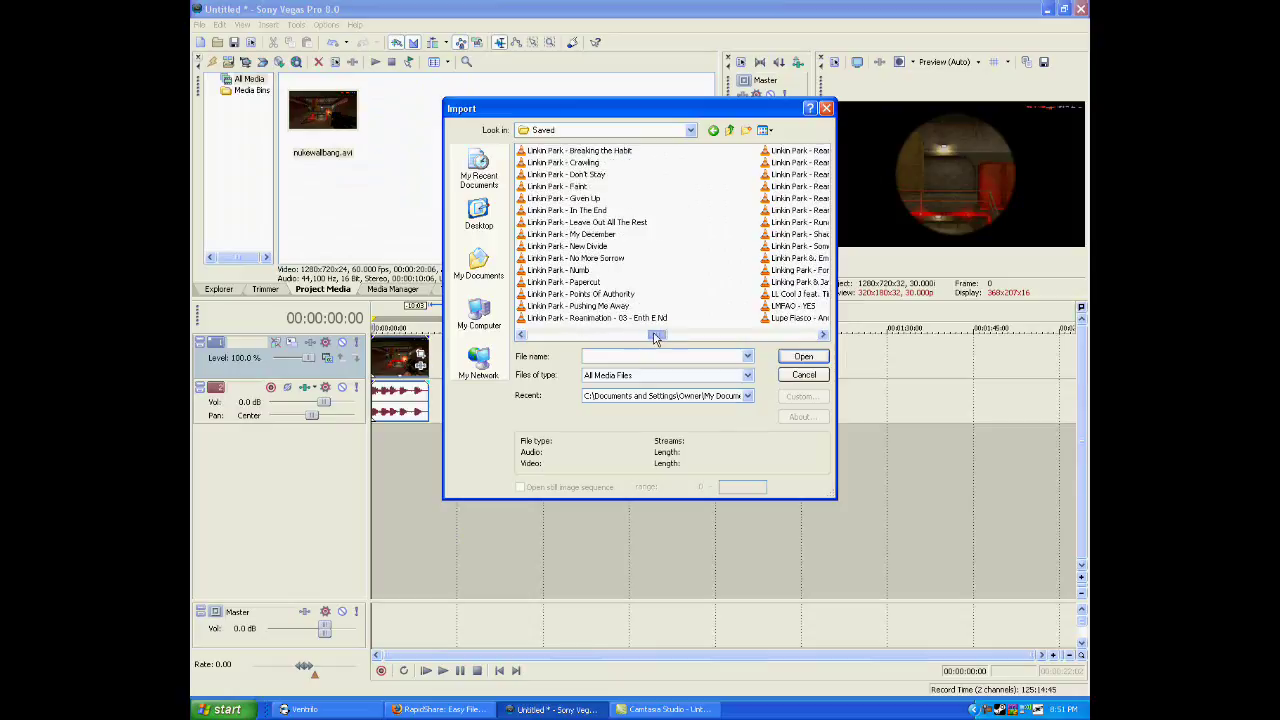
pyautogui.doubleClick(568, 270)
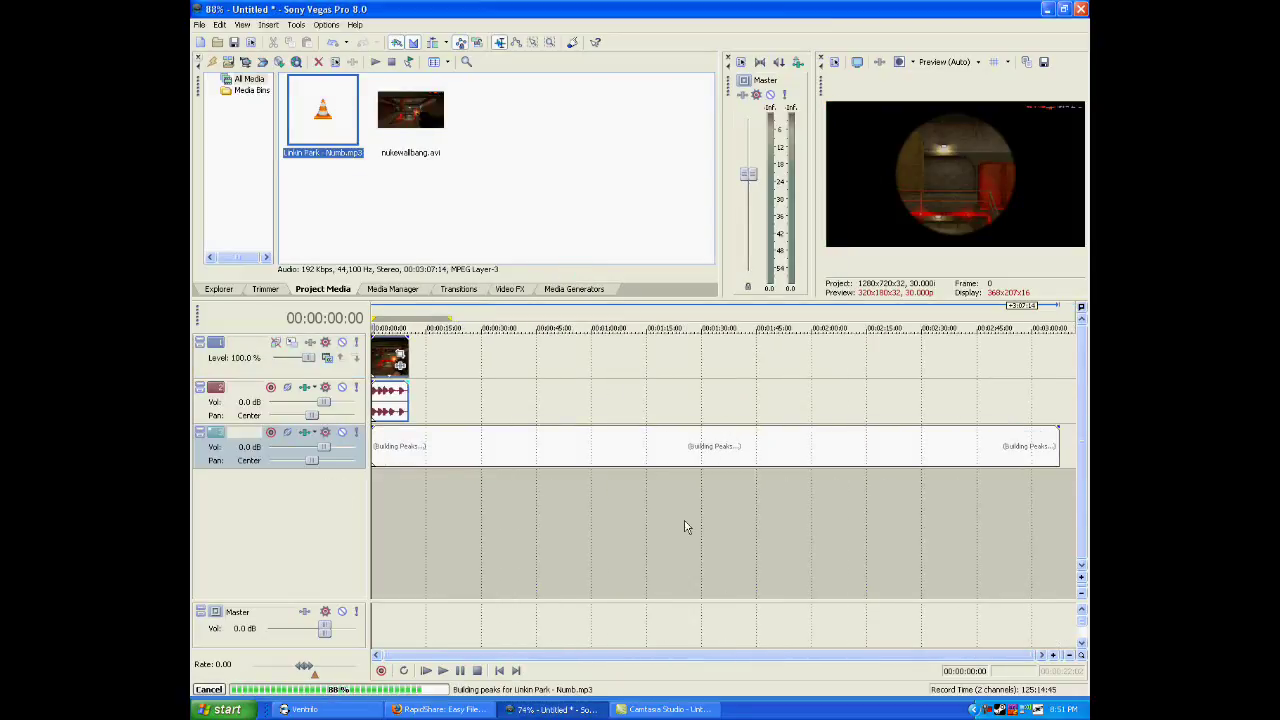
# Drag the Numb audio event on track 3 so it starts at 00:00:00 with the gameplay clip
pyautogui.click(502, 494)
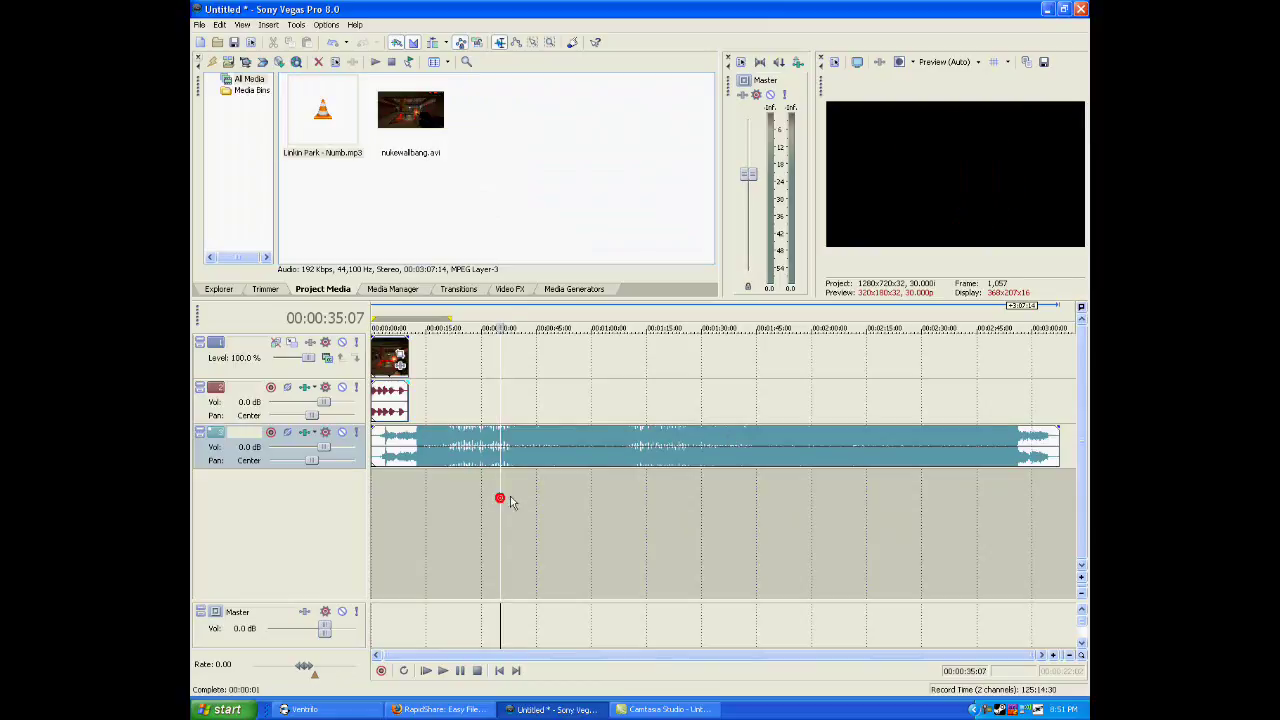
pyautogui.scroll(5, 513, 495)
pyautogui.scroll(-6, 600, 495)
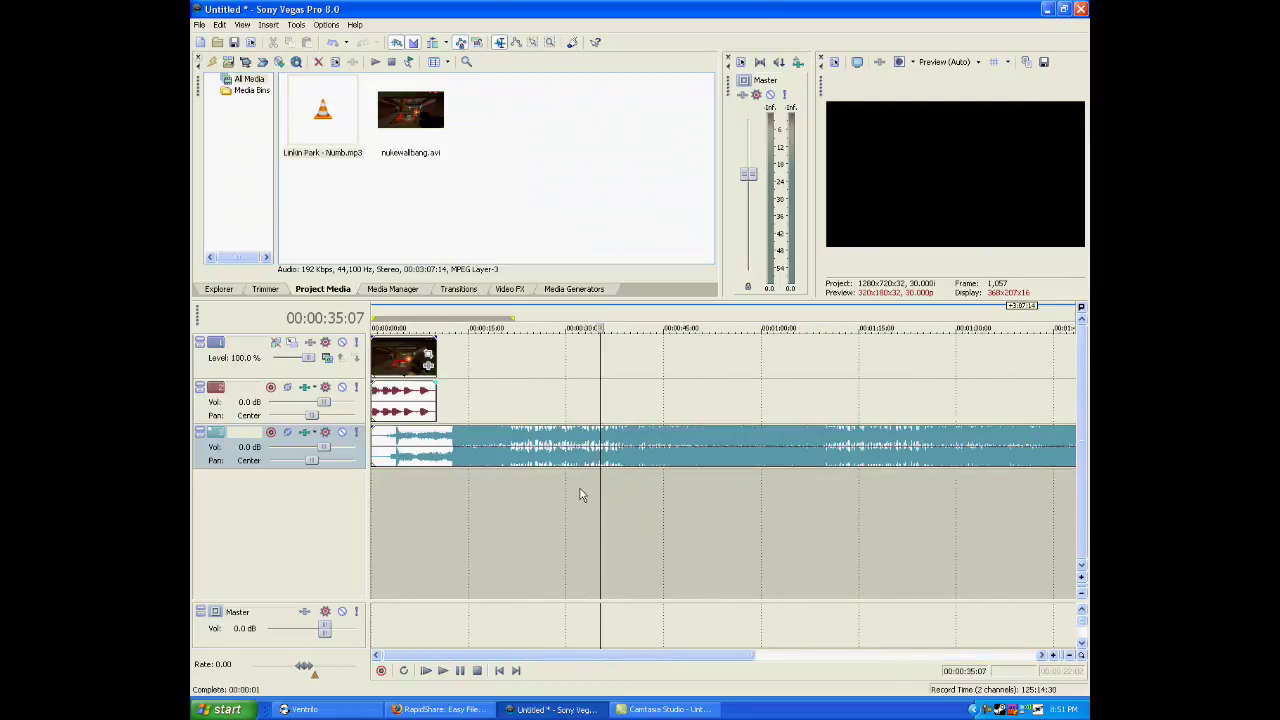
pyautogui.click(462, 497)
pyautogui.click(487, 502)
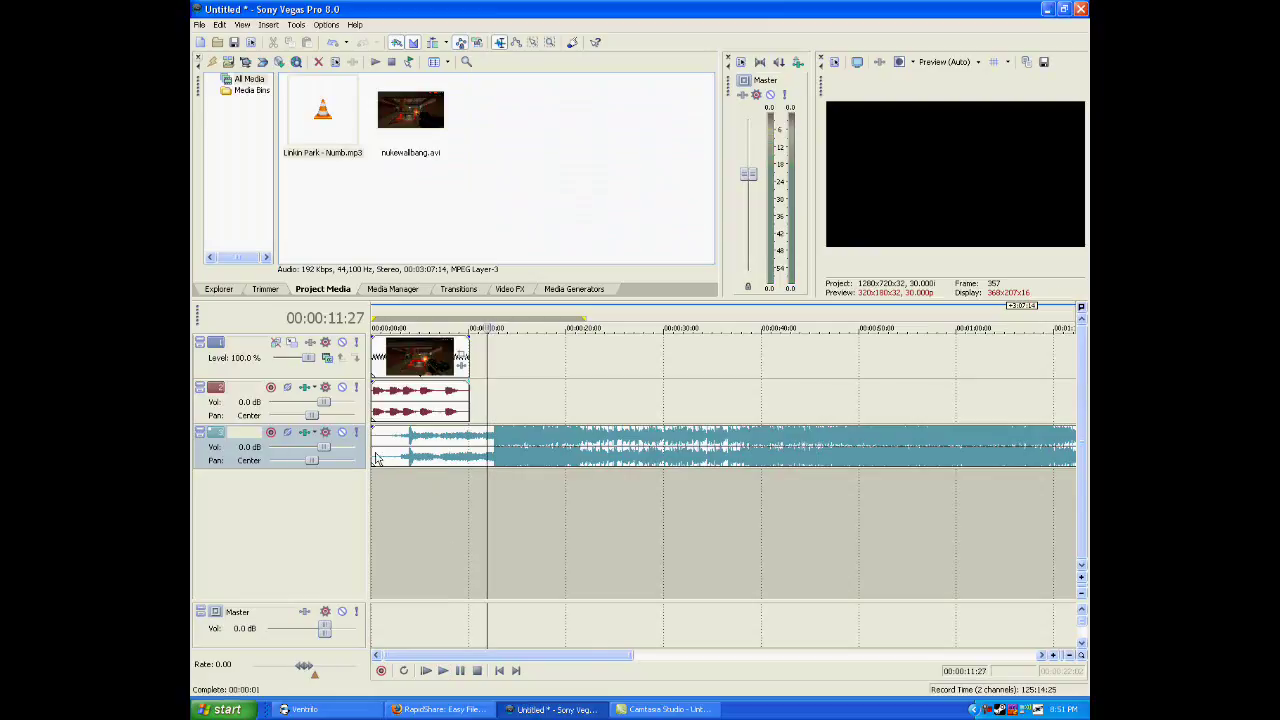
pyautogui.moveTo(371, 455); pyautogui.dragTo(532, 457)
pyautogui.scroll(4, 543, 457)
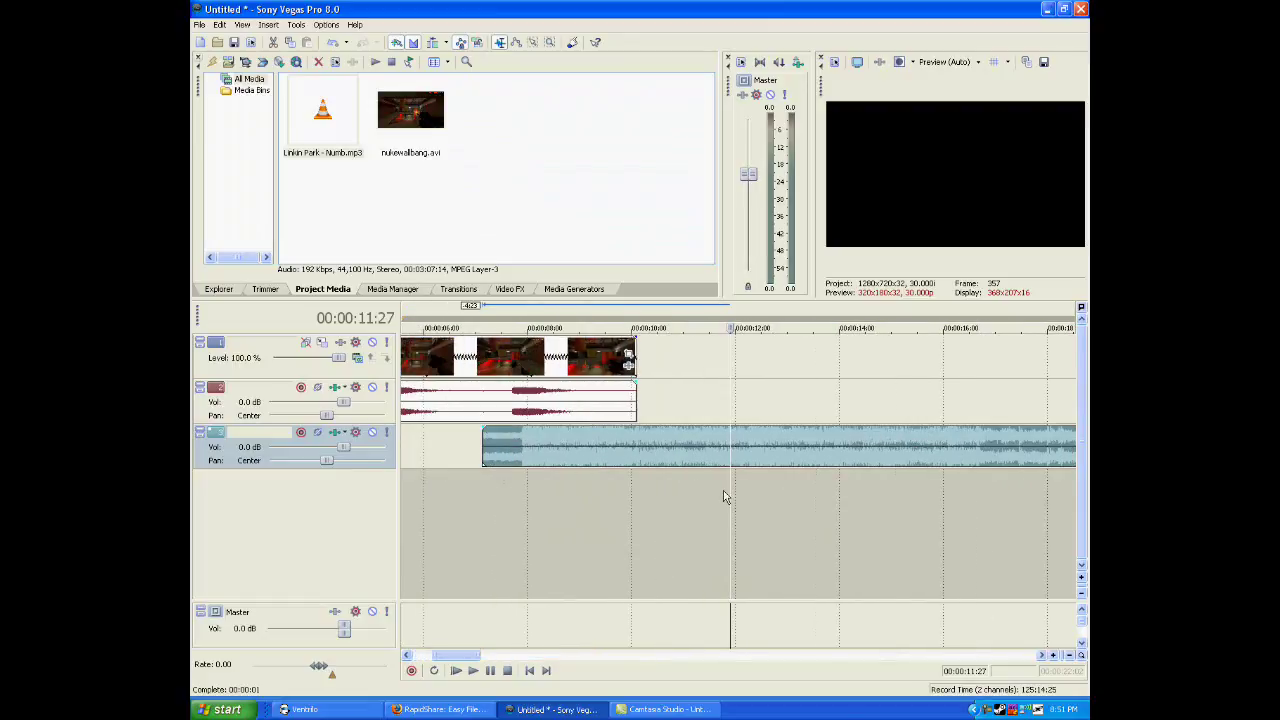
pyautogui.moveTo(730, 490); pyautogui.dragTo(372, 462)
pyautogui.scroll(-4, 538, 490)
pyautogui.click(484, 543)
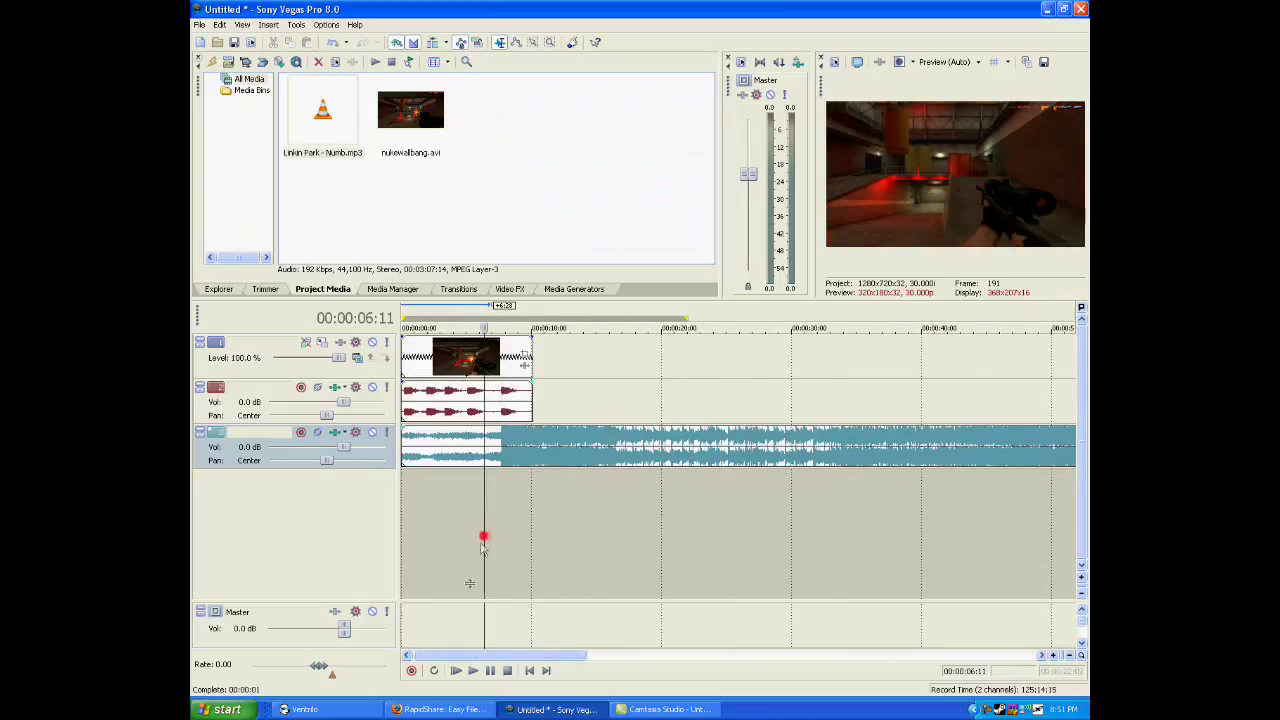
pyautogui.click(473, 672)
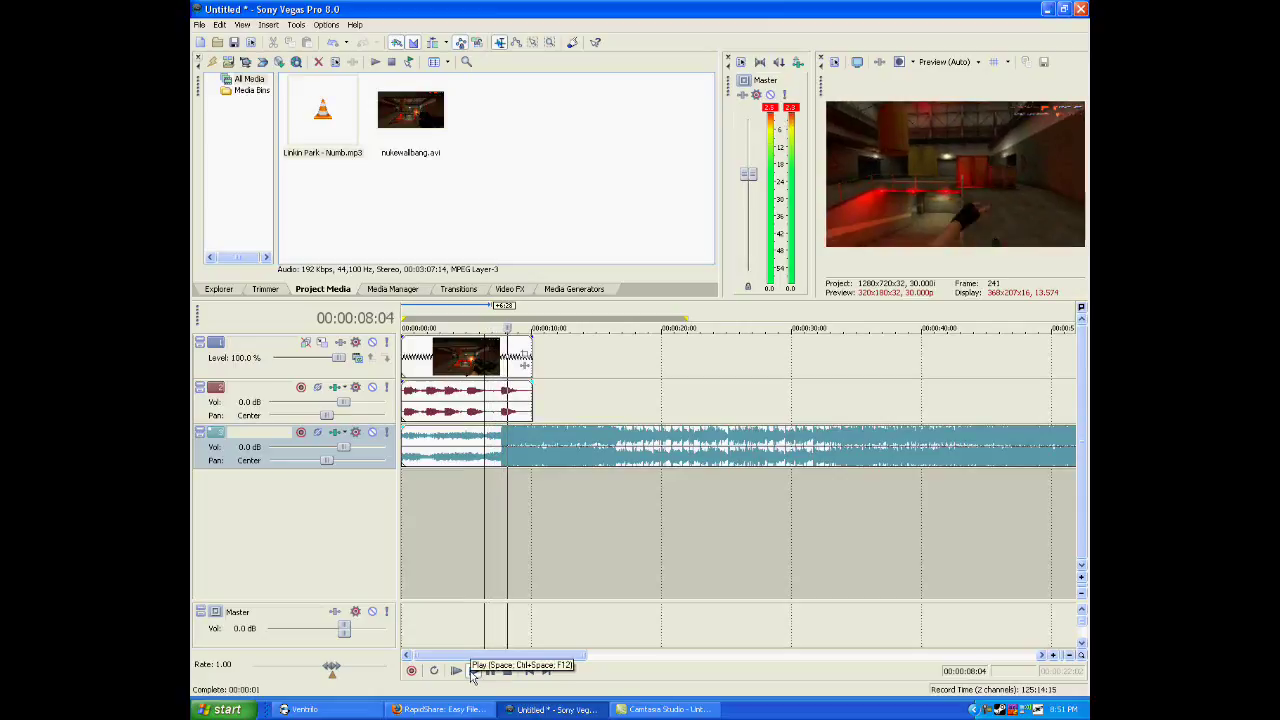
pyautogui.click(507, 671)
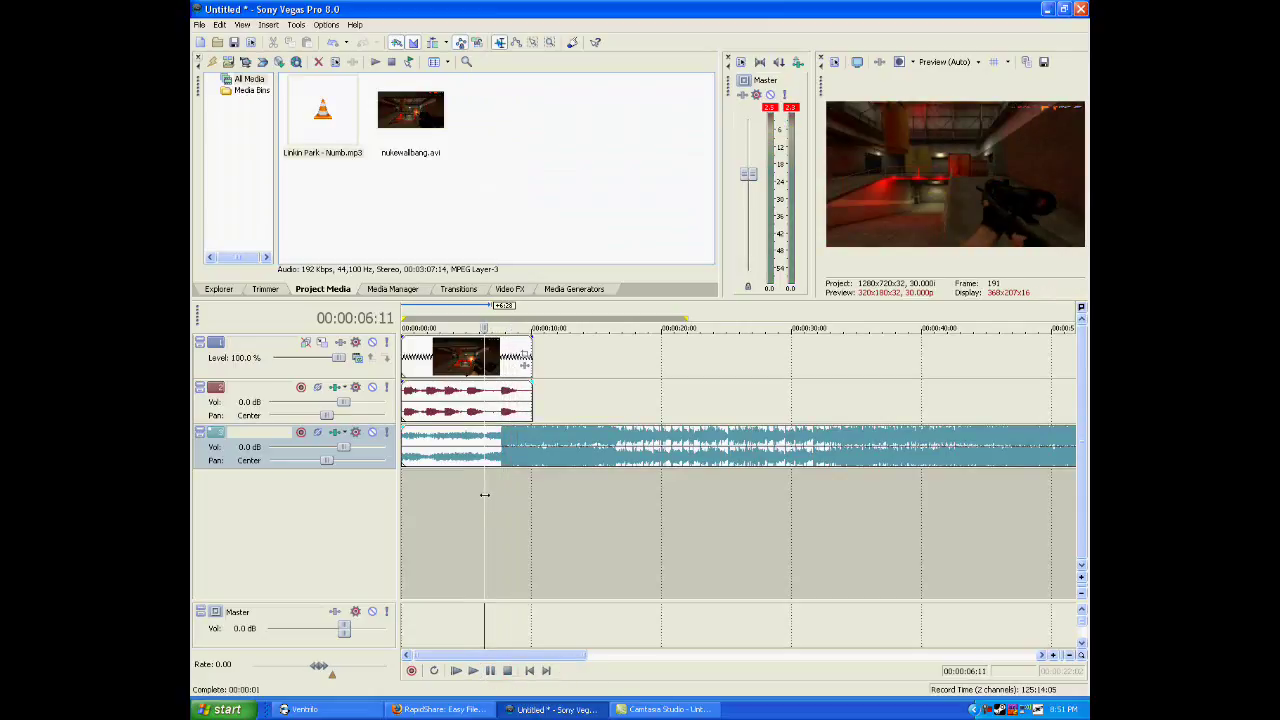
pyautogui.moveTo(484, 494); pyautogui.dragTo(500, 494)
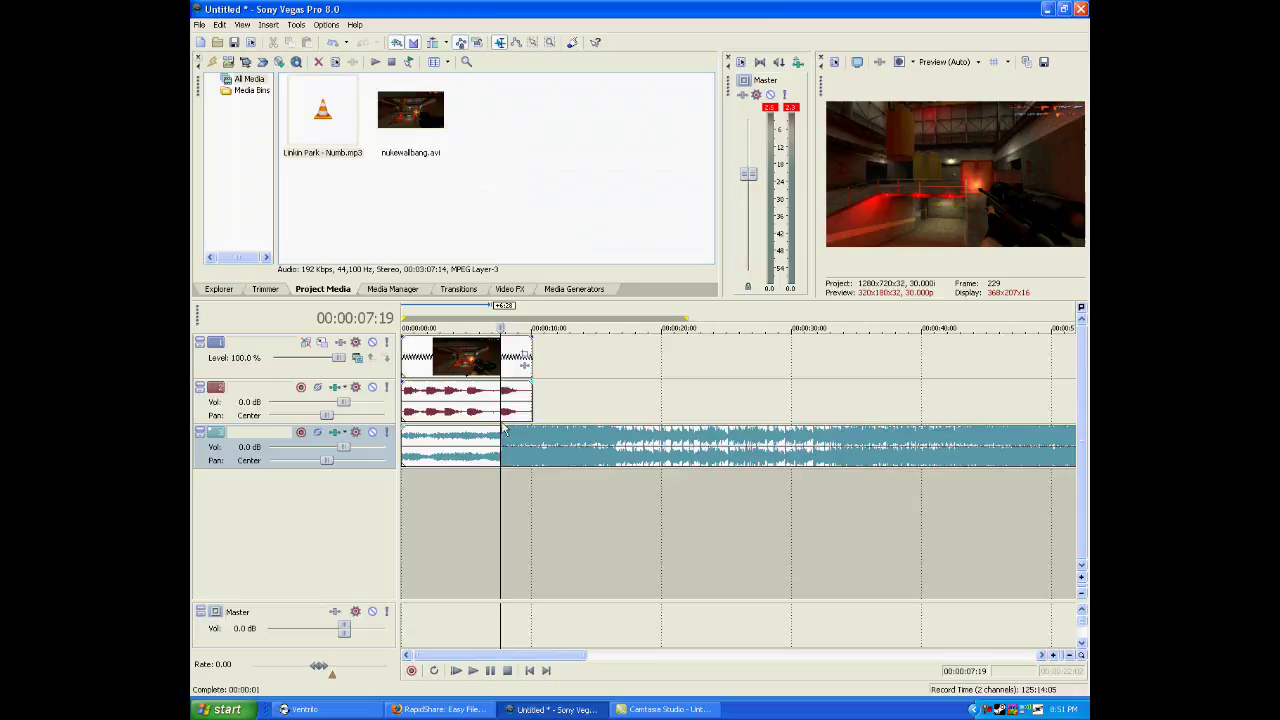
pyautogui.click(511, 362)
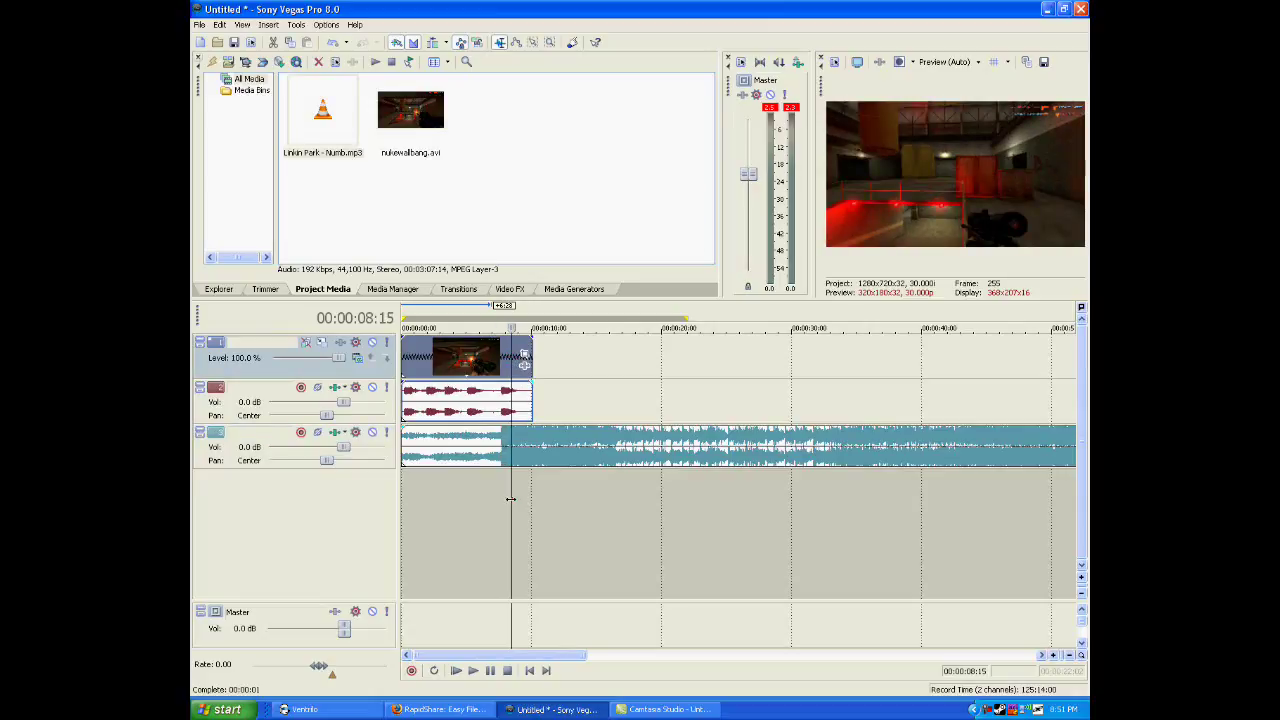
pyautogui.moveTo(511, 498); pyautogui.dragTo(484, 498)
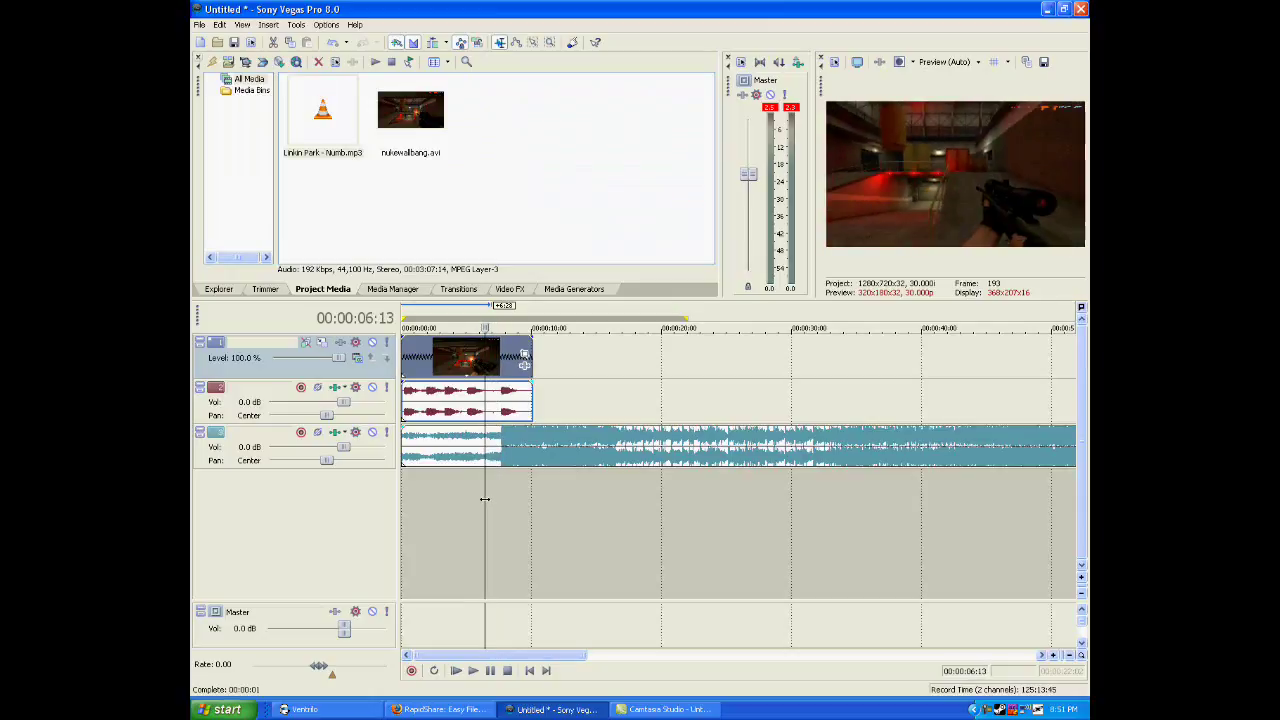
# Split the gameplay clip at 00:00:07:11, where slow motion begins
pyautogui.click(498, 384)
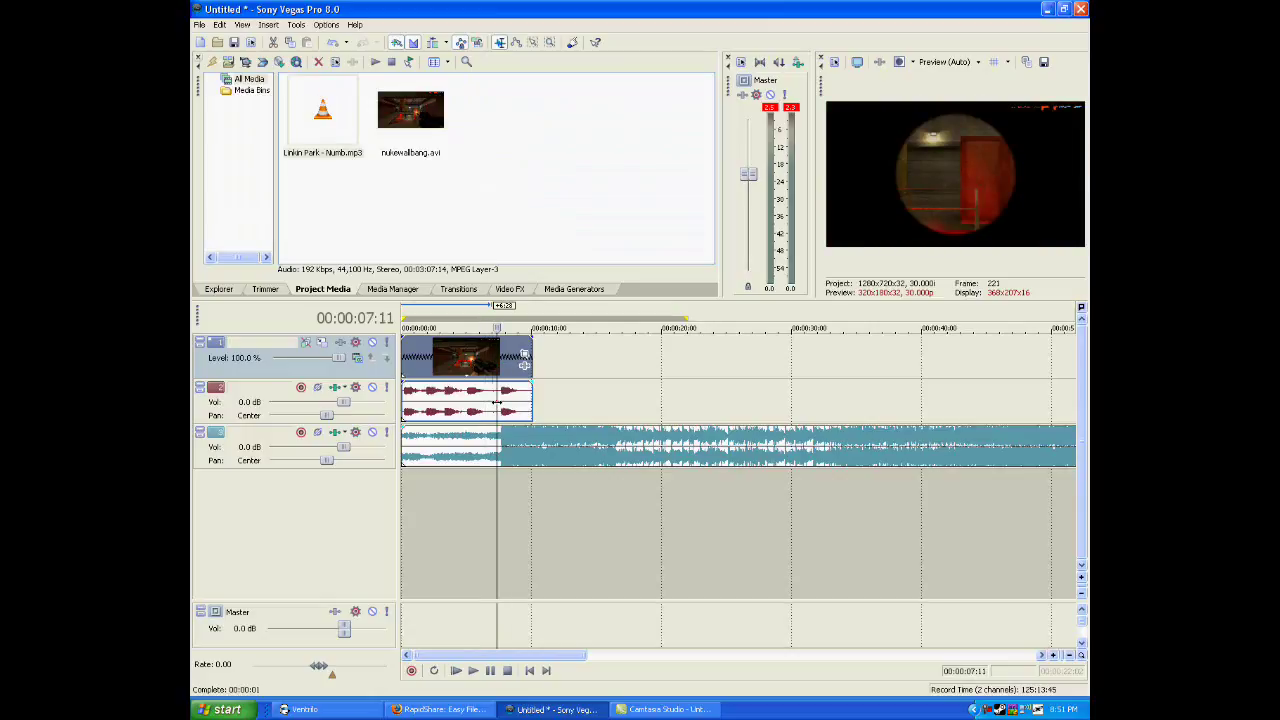
pyautogui.click(483, 403)
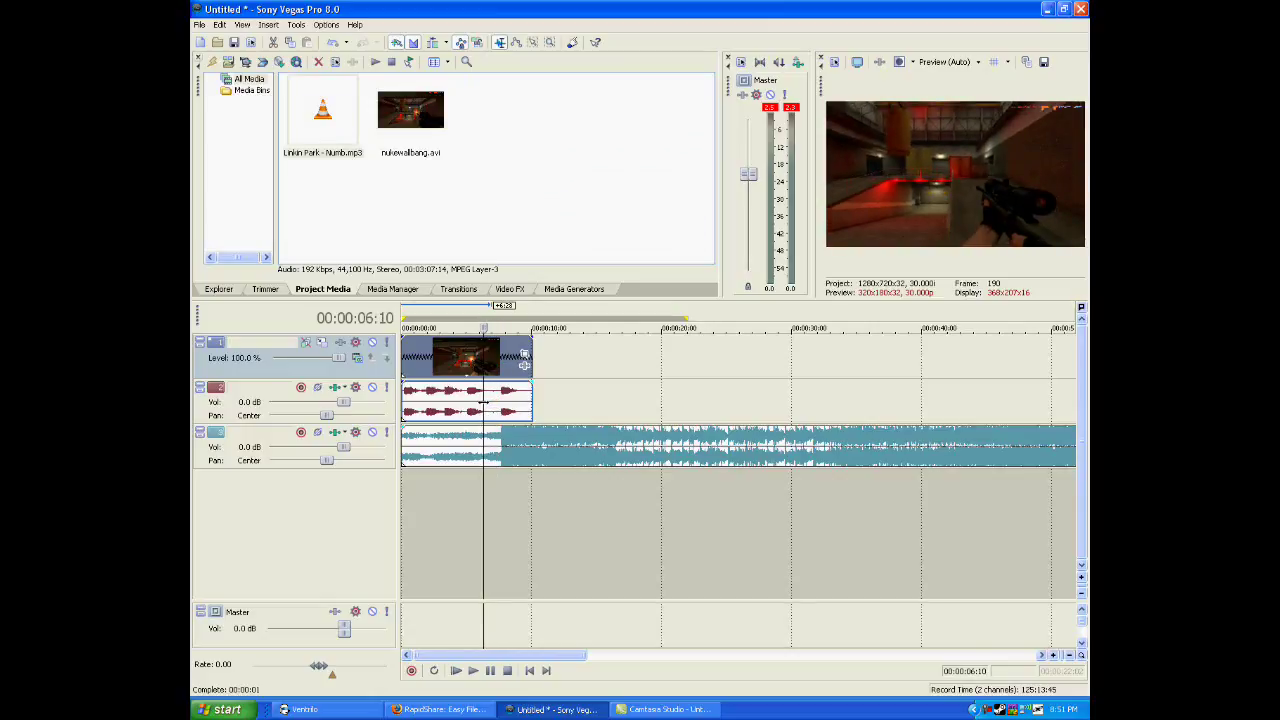
pyautogui.press('s')
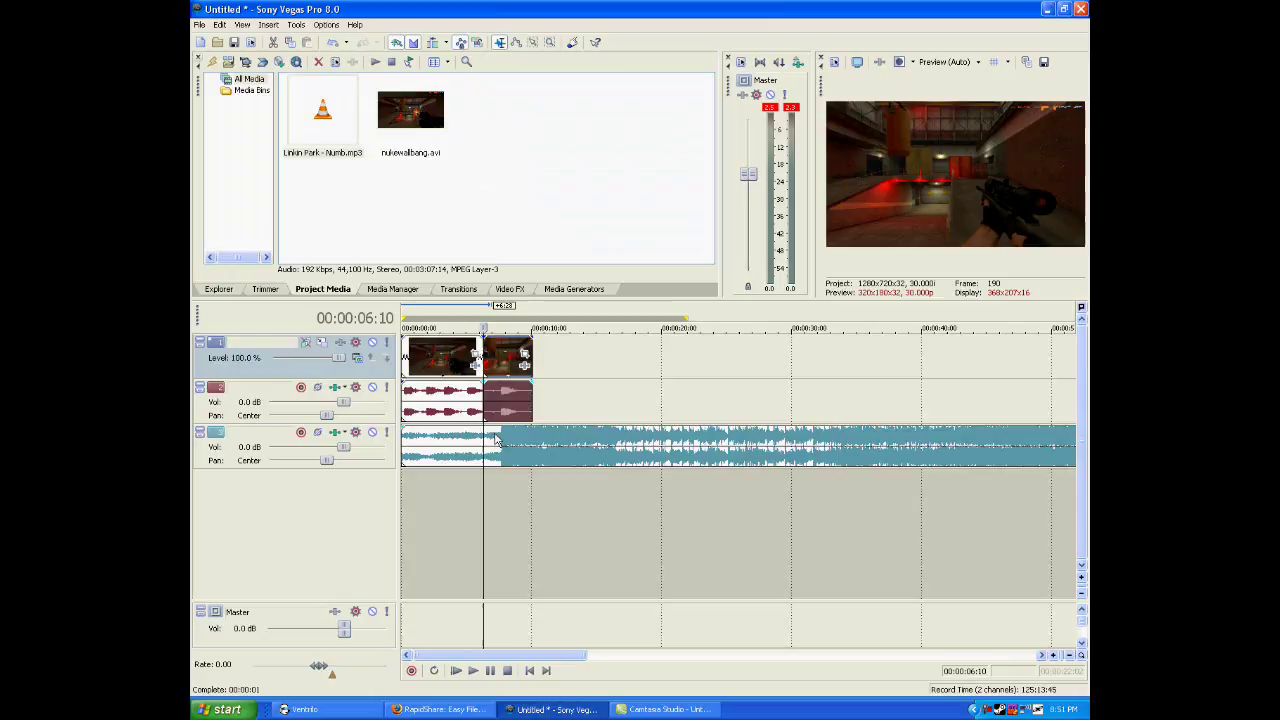
# Split the Numb song on track 3 at the point where slow motion ends
pyautogui.moveTo(483, 486); pyautogui.dragTo(499, 486)
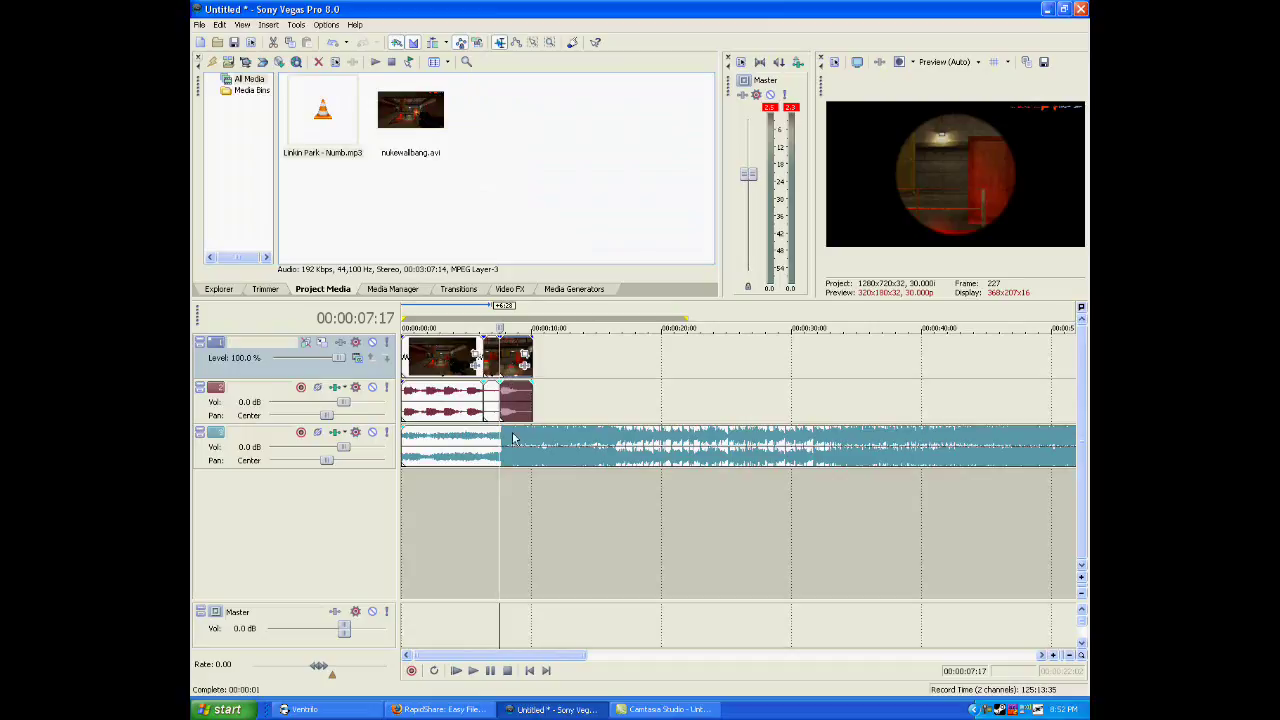
pyautogui.click(507, 458)
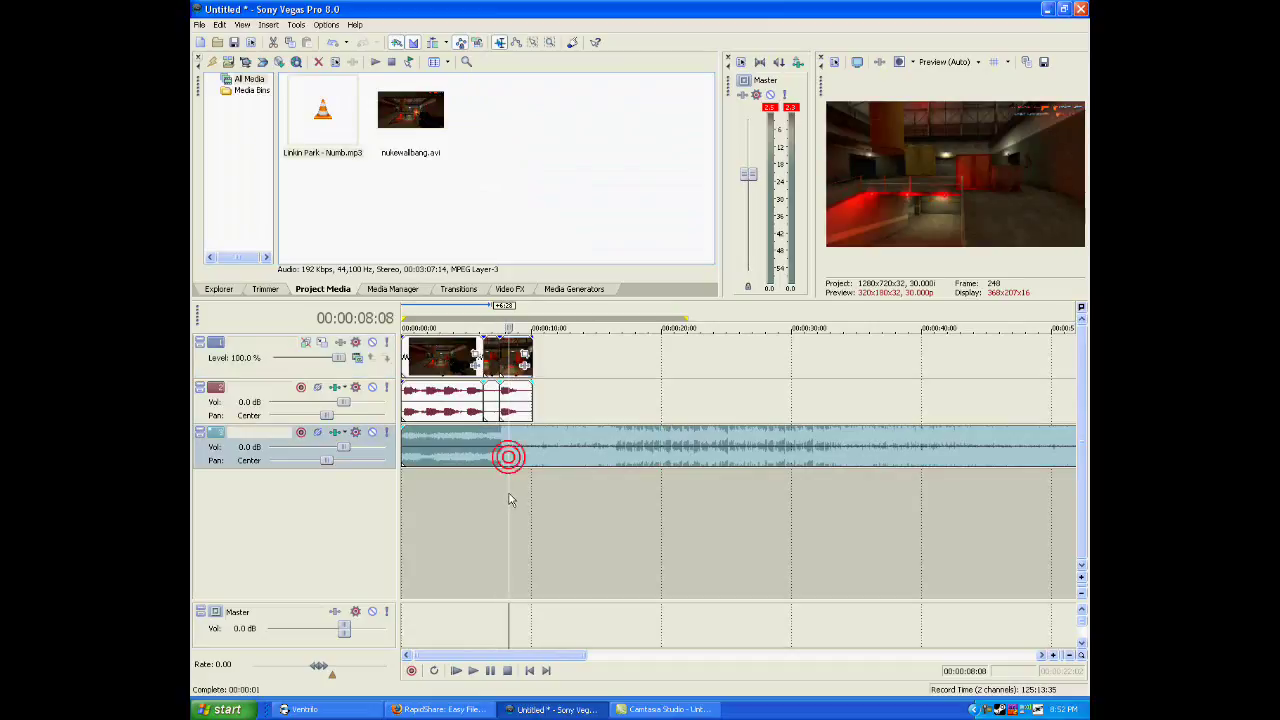
pyautogui.click(503, 502)
pyautogui.press('s')
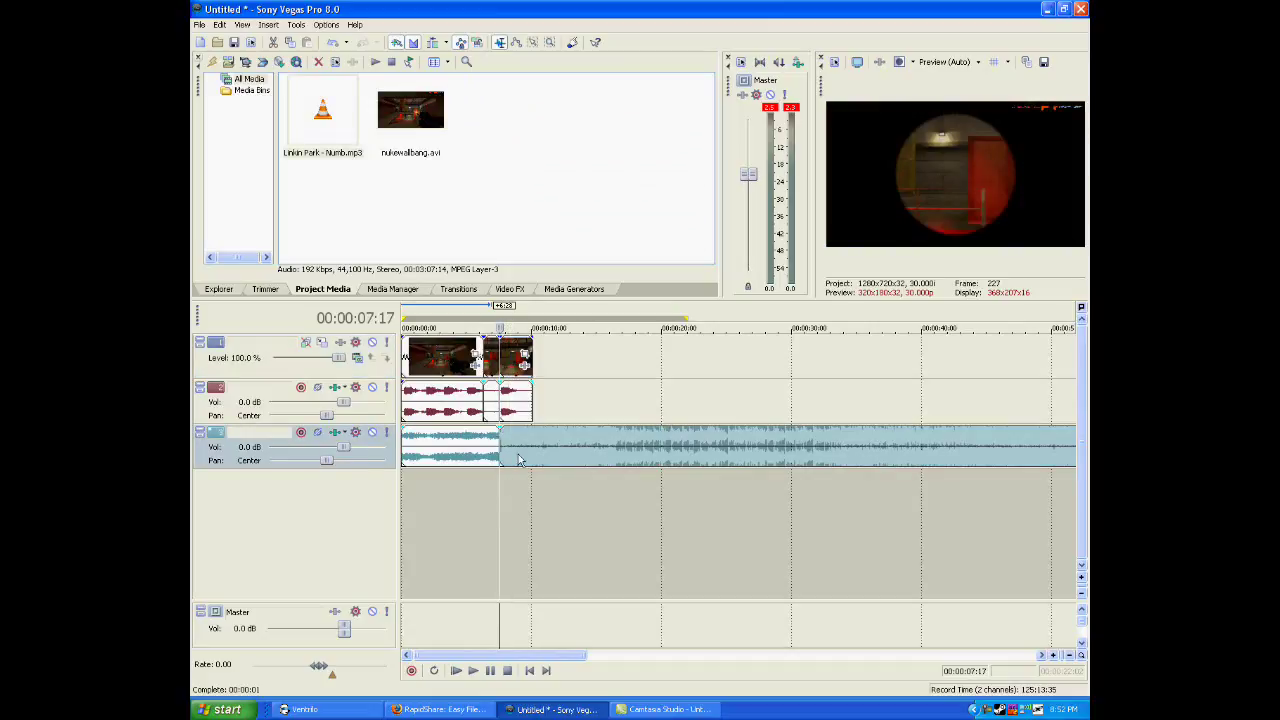
# Move the final clip, its audio and the following music to 10 seconds, opening a gap after the short tail piece
pyautogui.scroll(3, 495, 455)
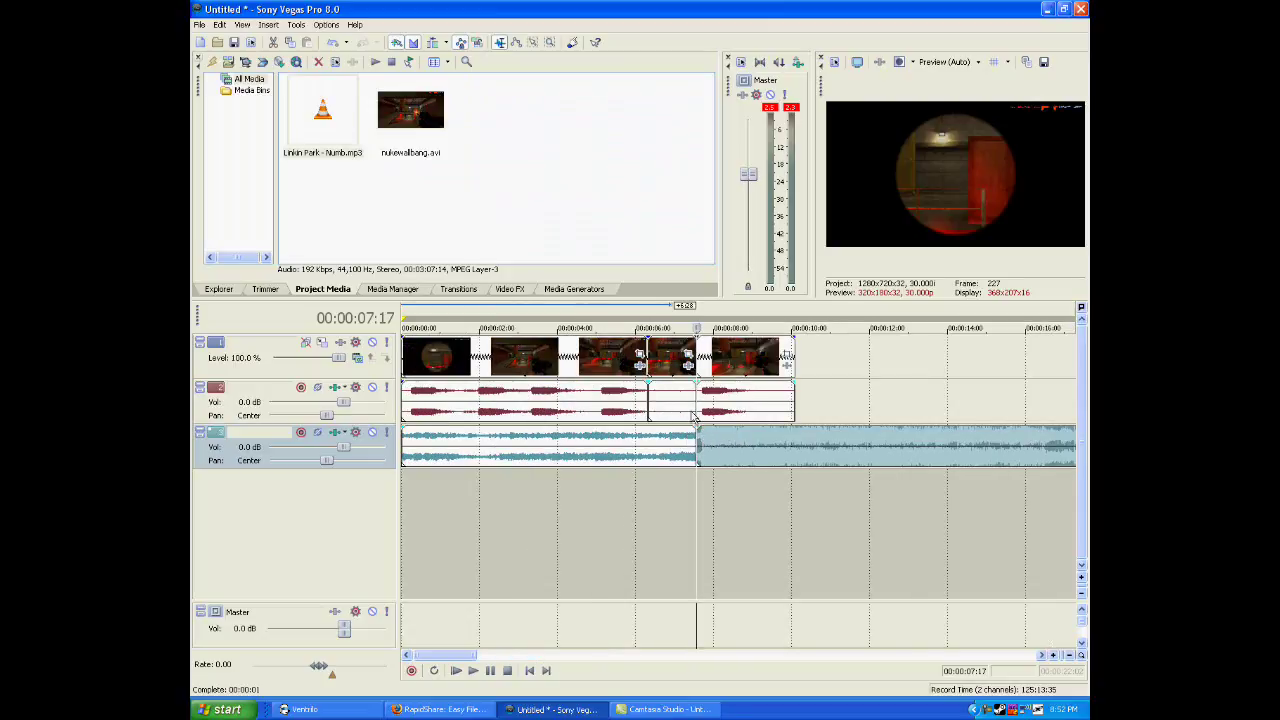
pyautogui.moveTo(710, 410); pyautogui.dragTo(743, 410)
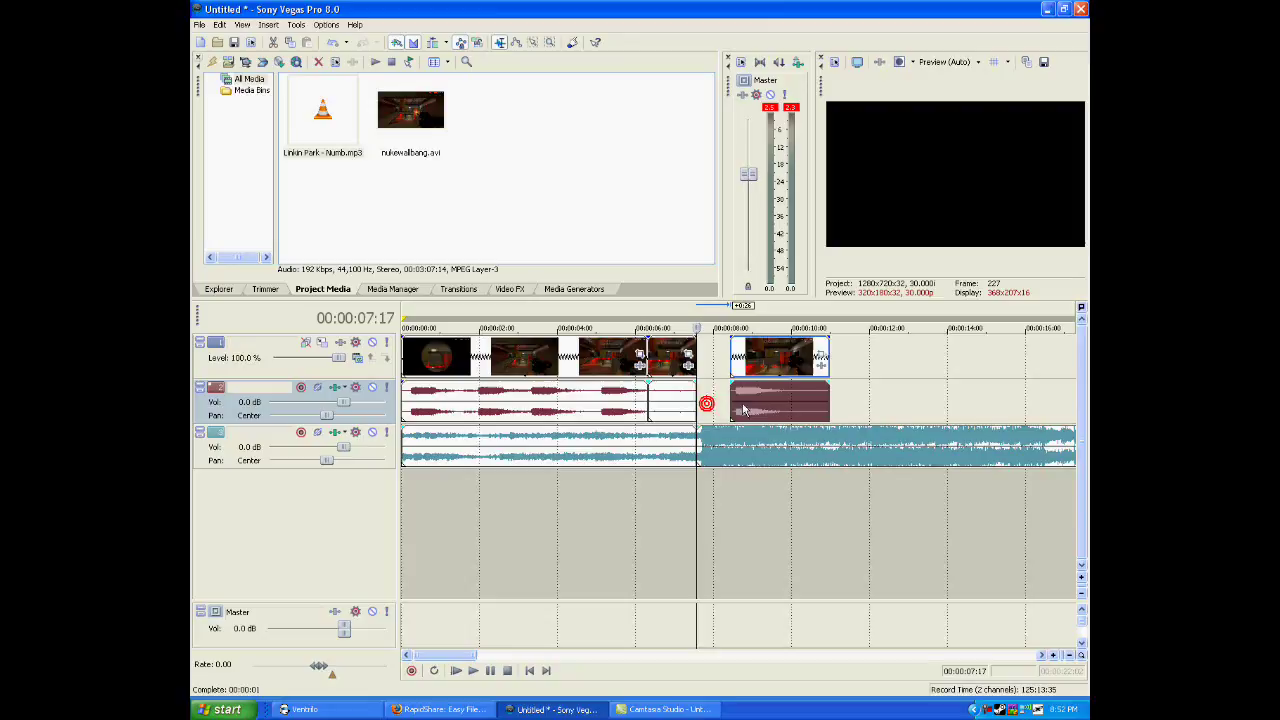
pyautogui.moveTo(726, 457); pyautogui.dragTo(861, 447)
pyautogui.moveTo(786, 399); pyautogui.dragTo(906, 399)
pyautogui.scroll(-3, 735, 399)
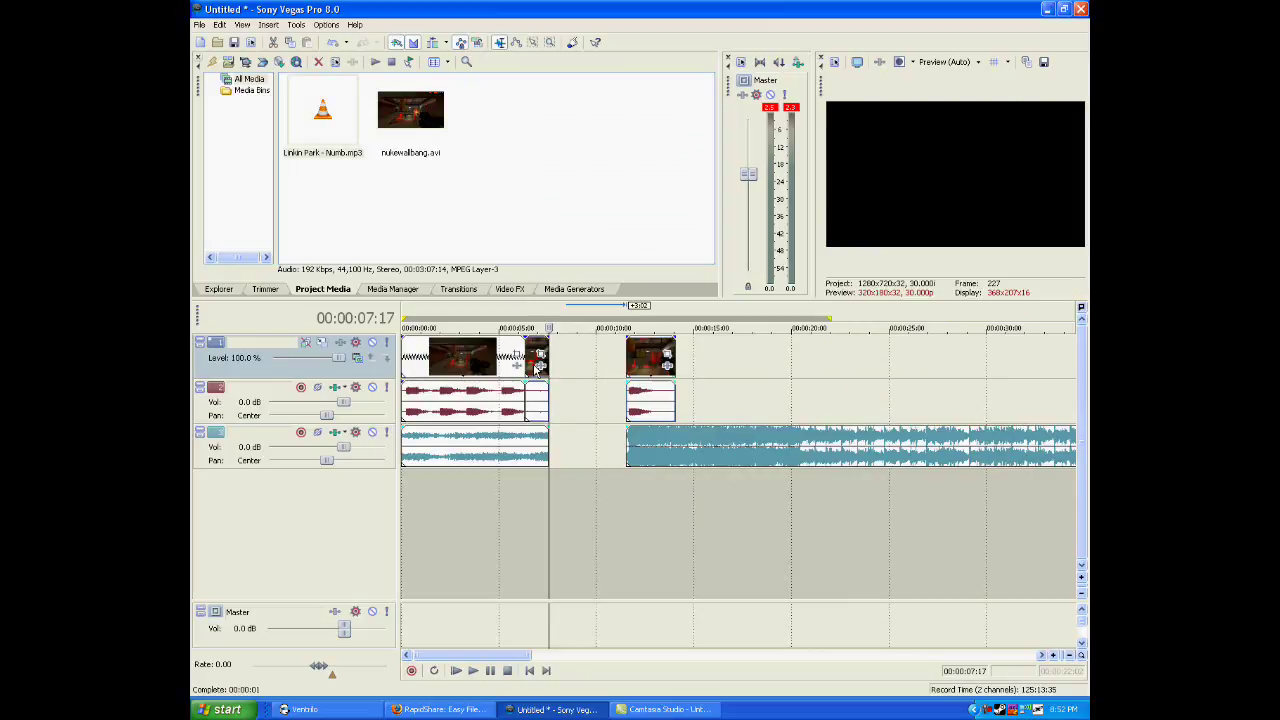
pyautogui.moveTo(536, 368)
pyautogui.mouseDown()
pyautogui.moveTo(584, 370)
pyautogui.moveTo(536, 368)
pyautogui.mouseUp()
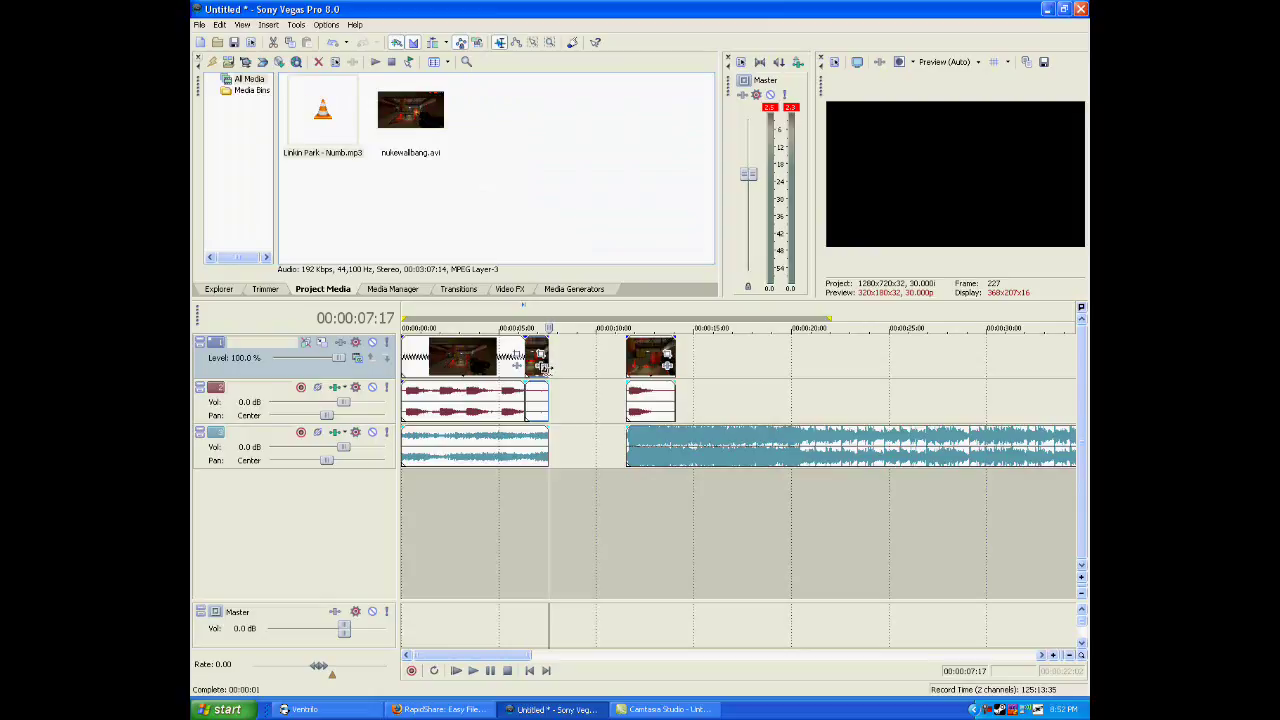
# Stretch the short tail clip into the gap, trim the first music piece to about 6.3 seconds, and preview
pyautogui.moveTo(544, 344); pyautogui.dragTo(660, 345)
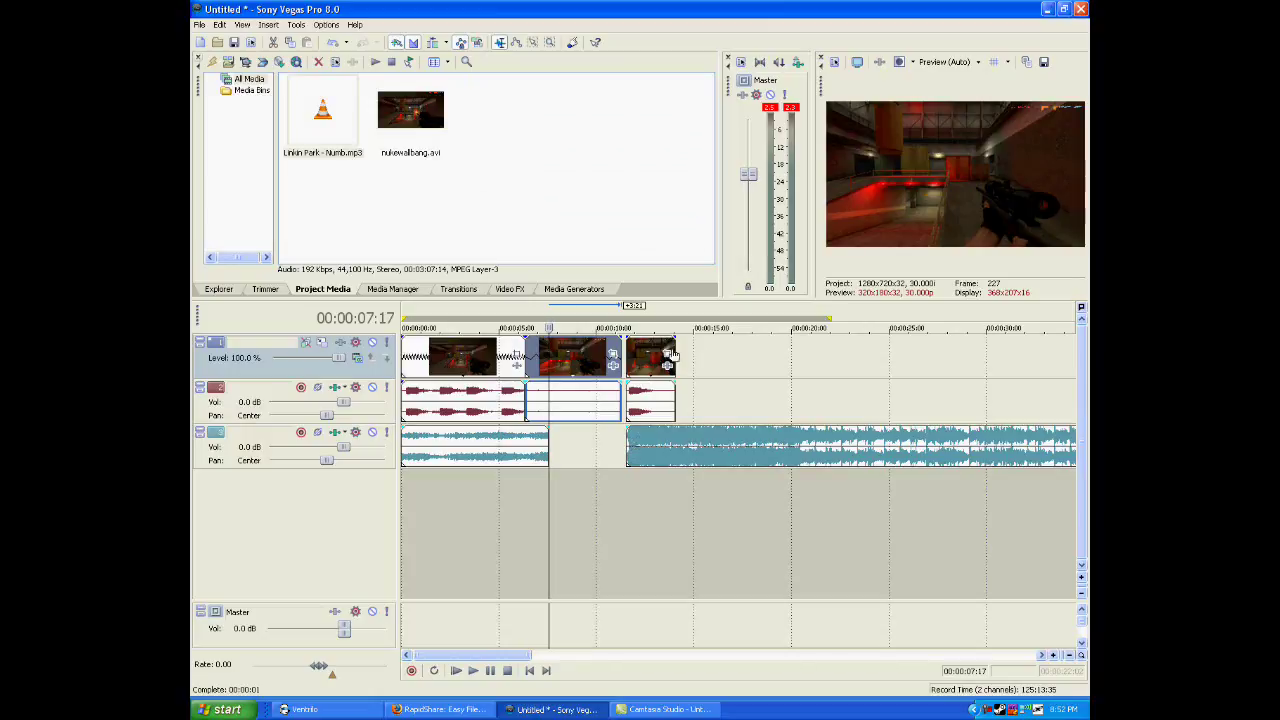
pyautogui.moveTo(548, 448); pyautogui.dragTo(524, 450)
pyautogui.click(515, 505)
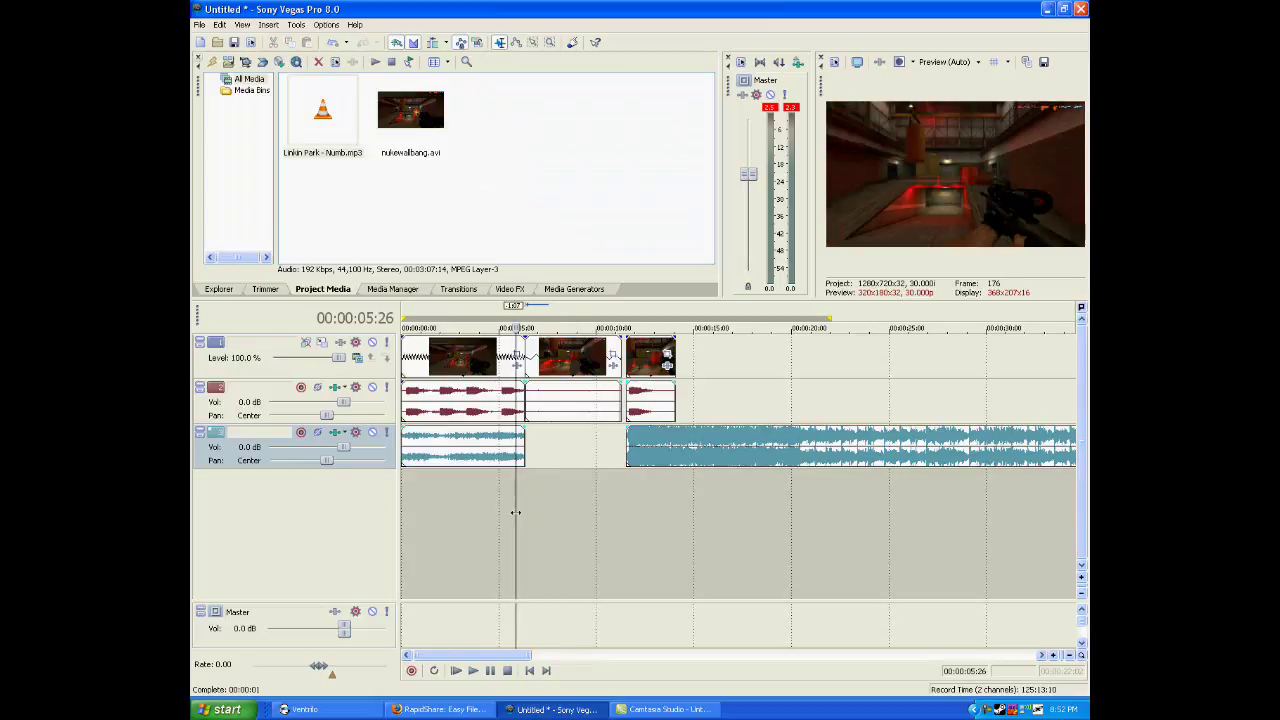
pyautogui.click(517, 514)
pyautogui.click(473, 671)
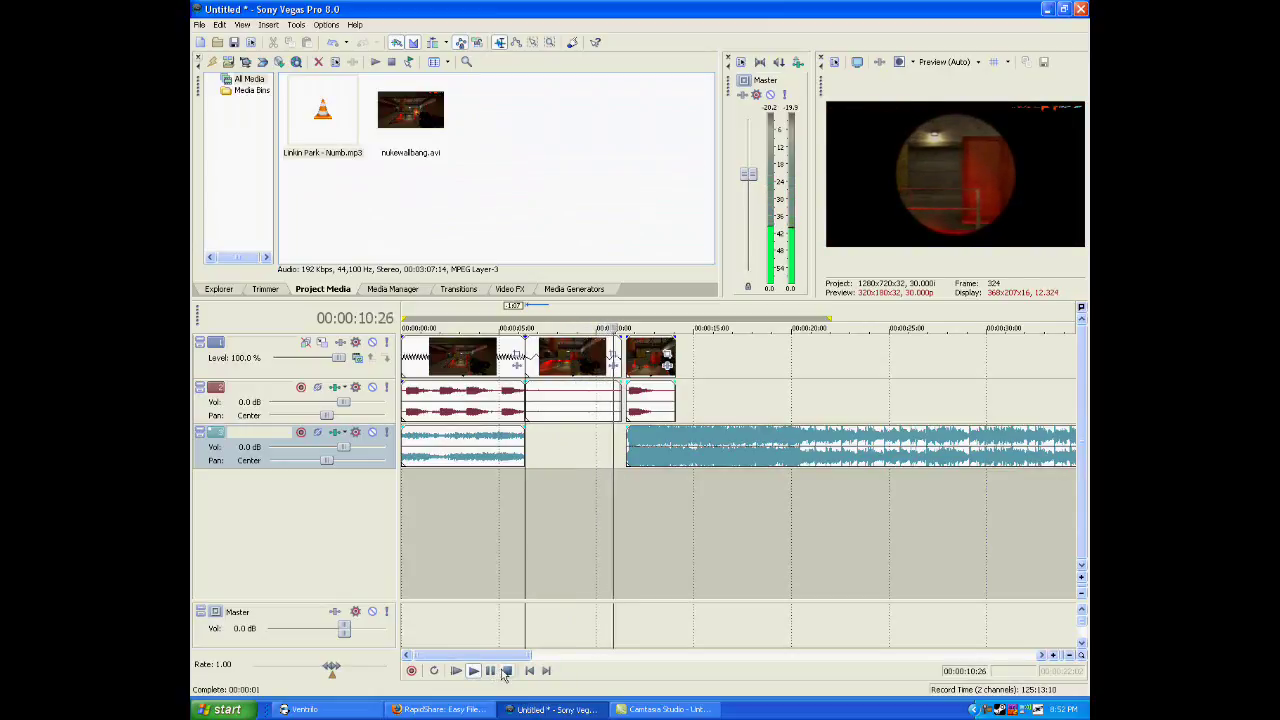
pyautogui.click(507, 671)
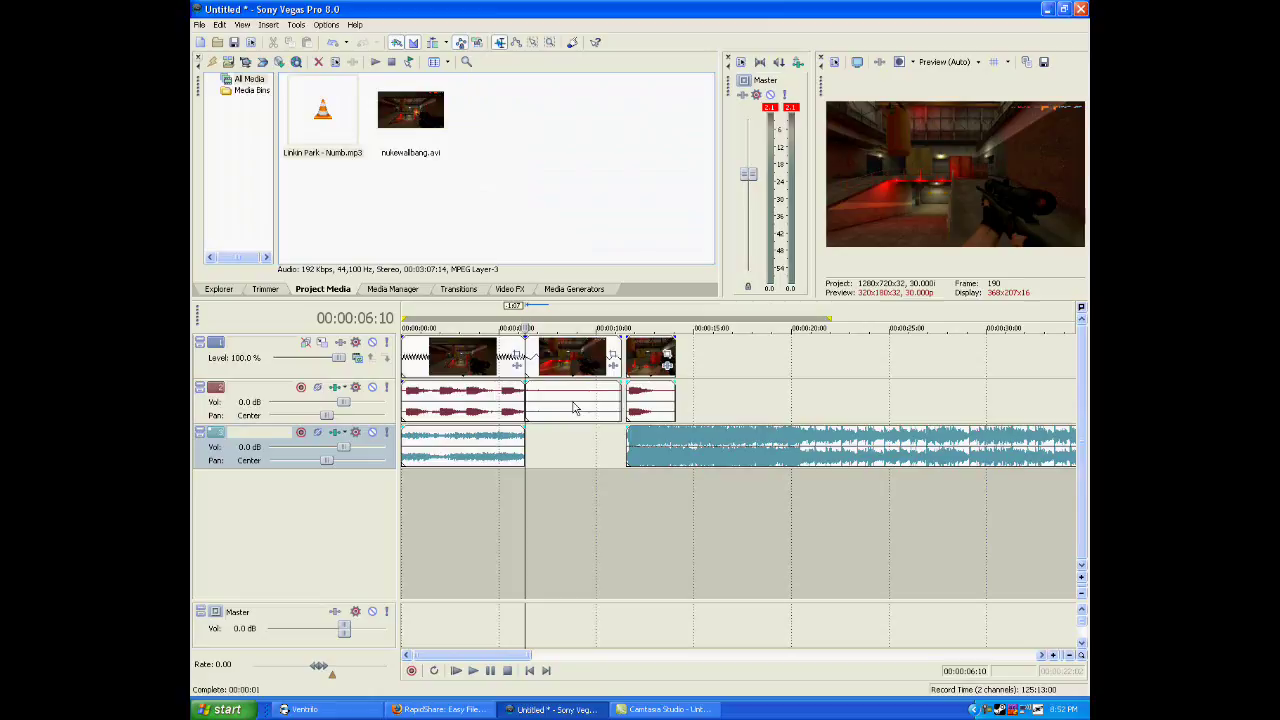
# Enable Lock to stretch in the slowed audio event's Properties, dropping pitch about 24.8 semitones, then preview
pyautogui.rightClick(575, 408)
pyautogui.click(616, 392)
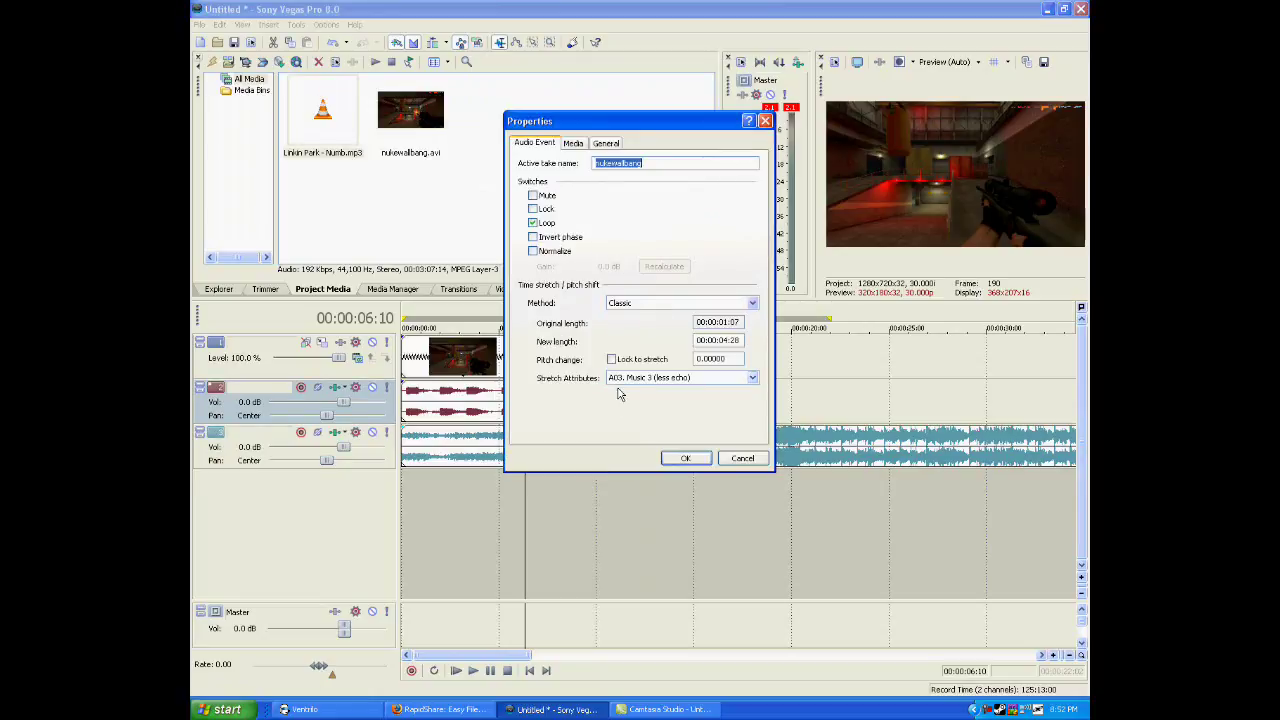
pyautogui.click(611, 359)
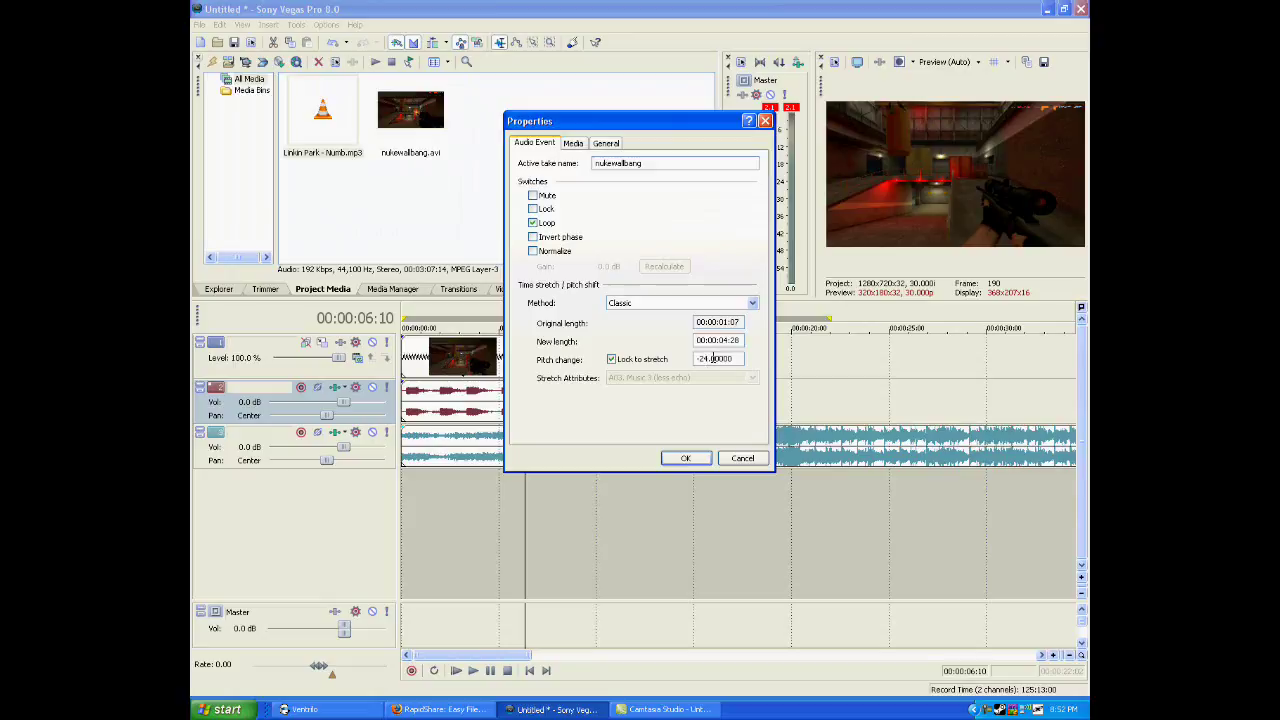
pyautogui.click(686, 459)
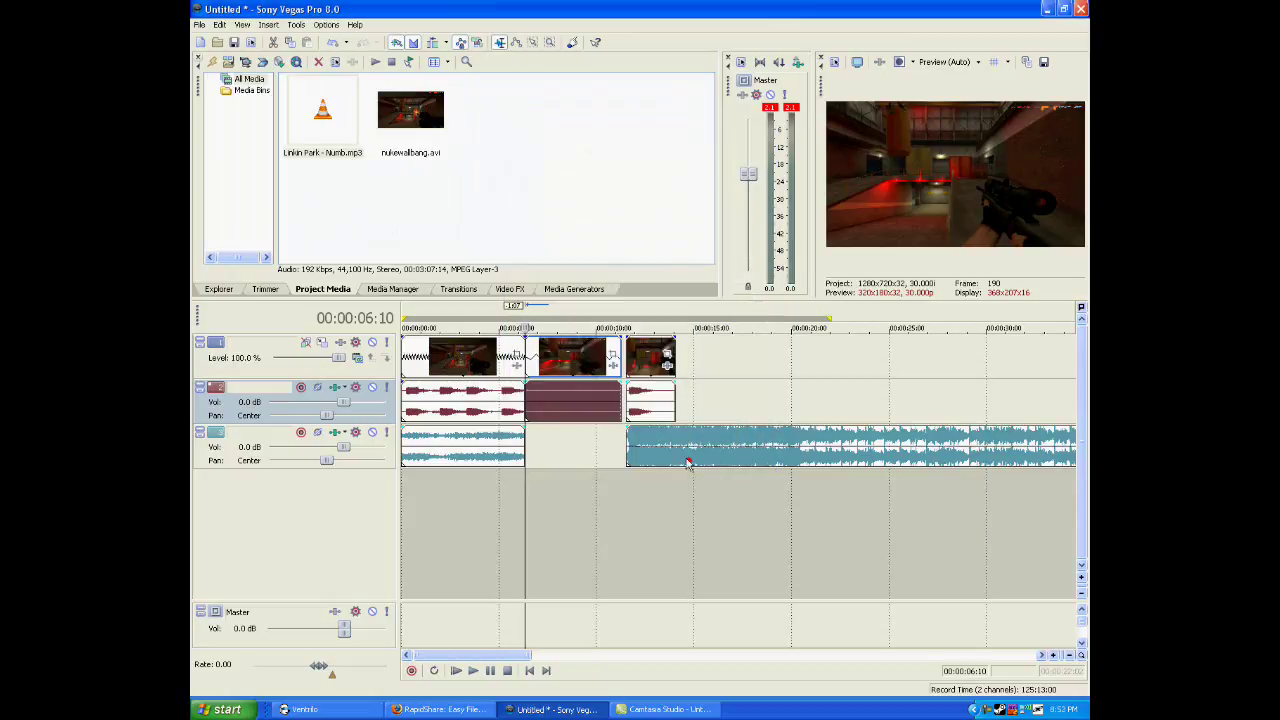
pyautogui.click(472, 671)
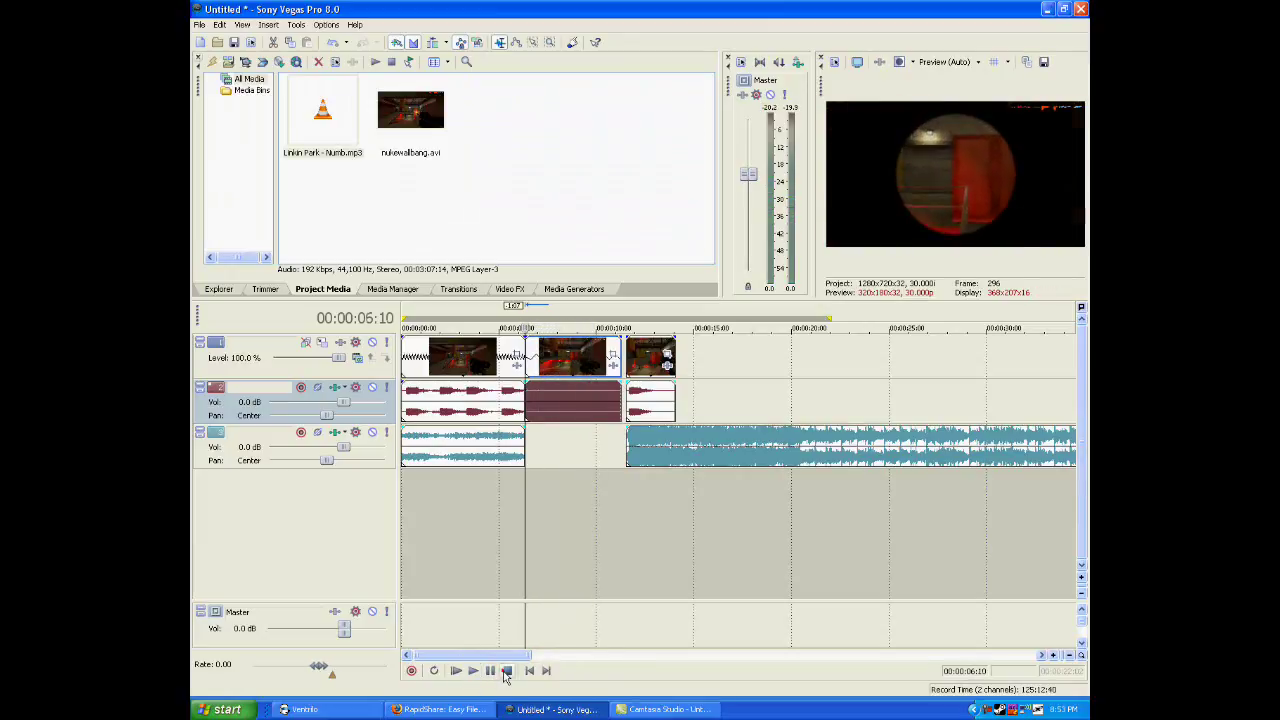
pyautogui.click(507, 672)
# Cut the first music event and extend the remaining Numb event back to 0:00, then preview
pyautogui.click(500, 447)
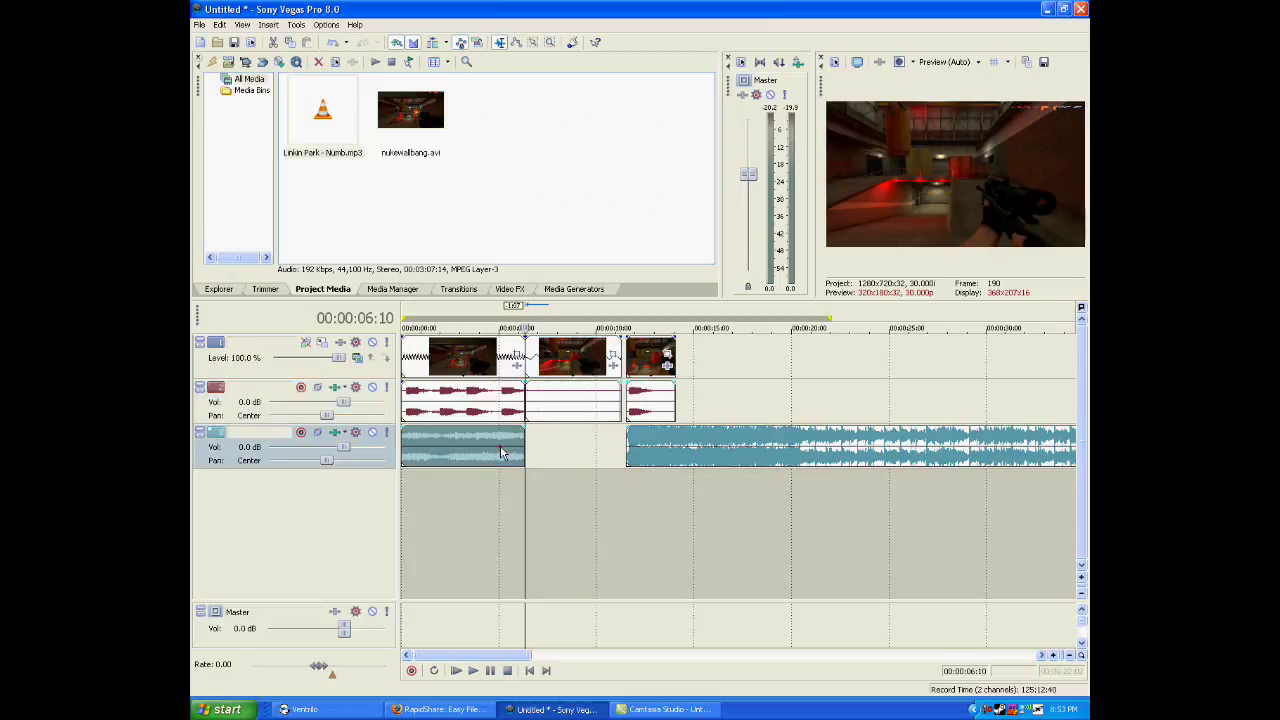
pyautogui.rightClick(500, 445)
pyautogui.click(583, 228)
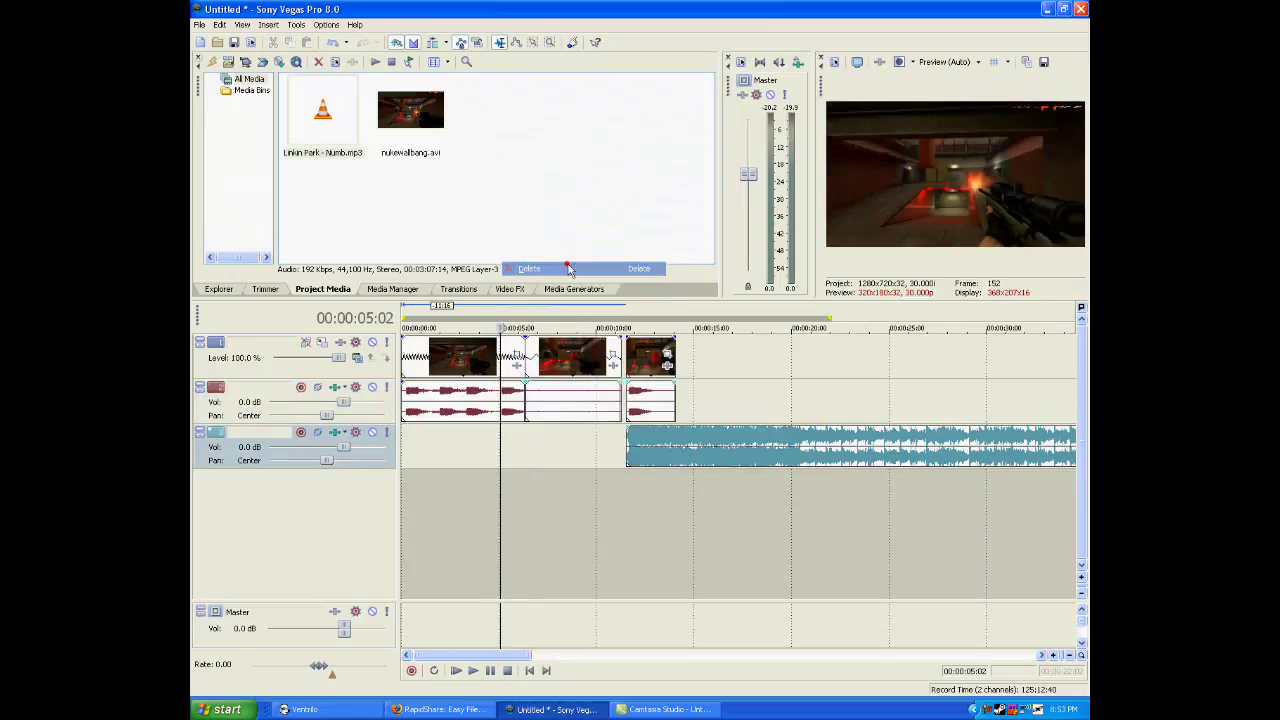
pyautogui.click(645, 380)
pyautogui.click(651, 437)
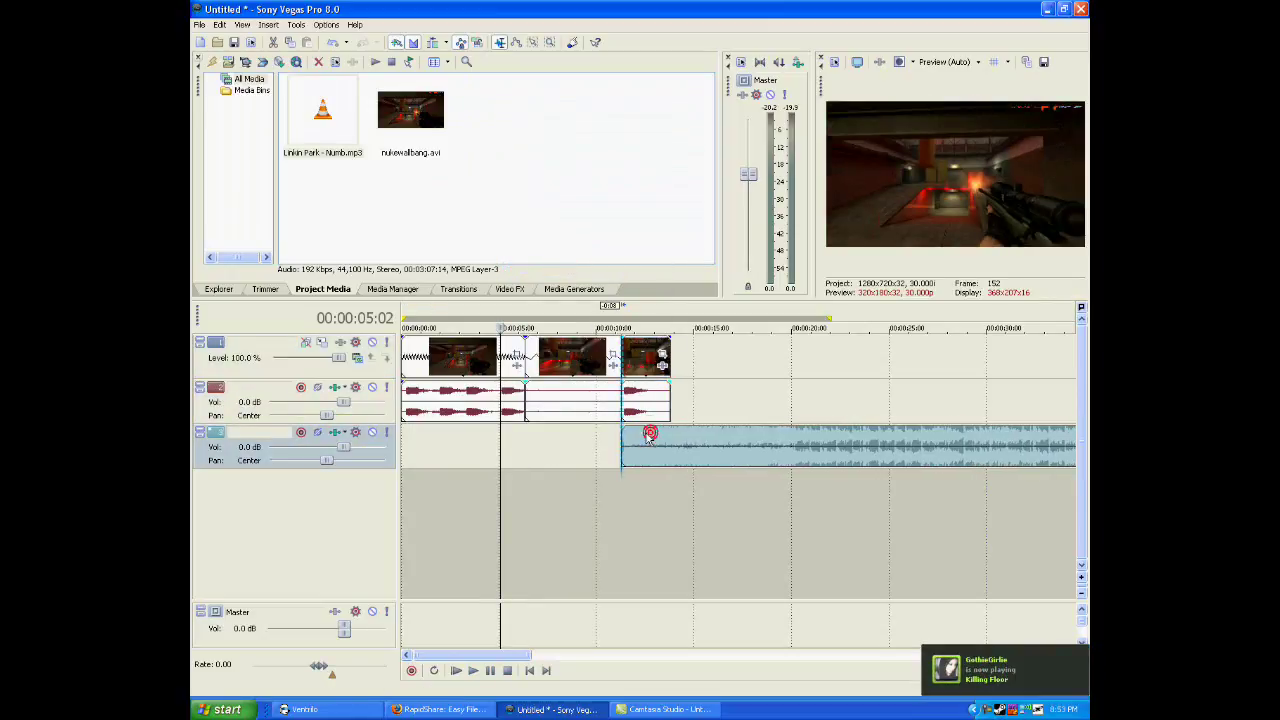
pyautogui.moveTo(622, 437); pyautogui.dragTo(378, 445)
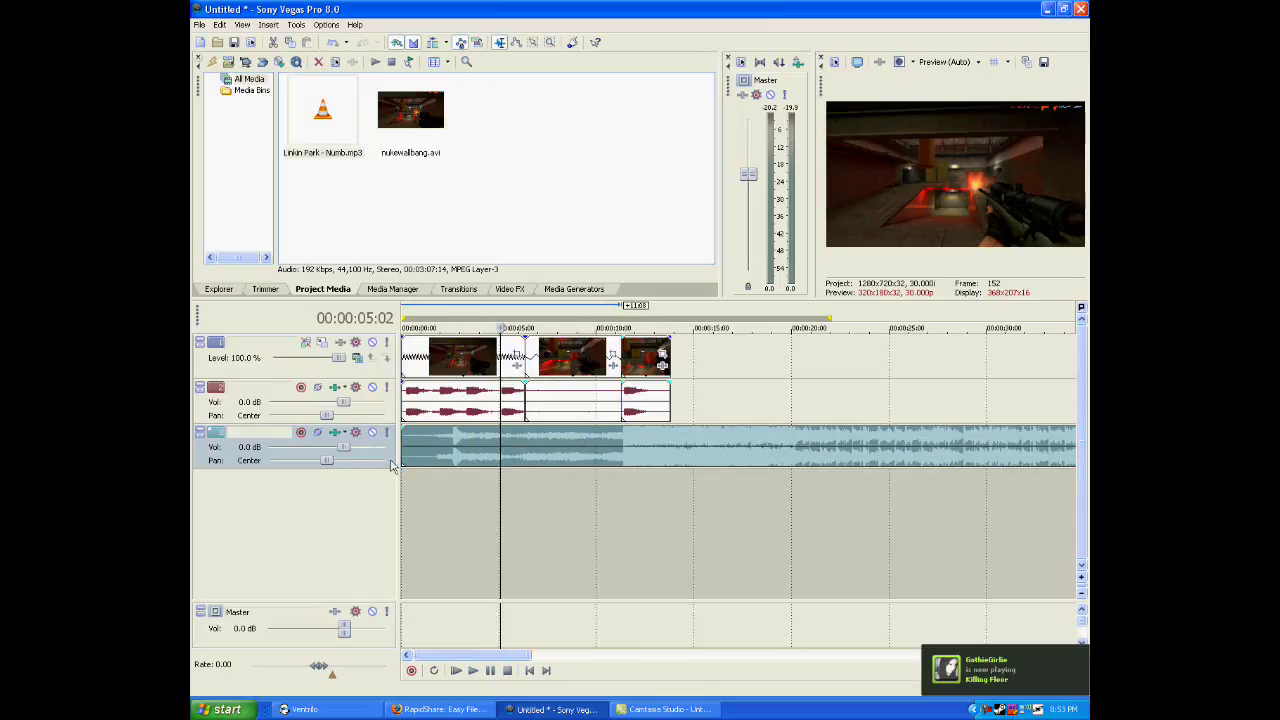
pyautogui.click(456, 671)
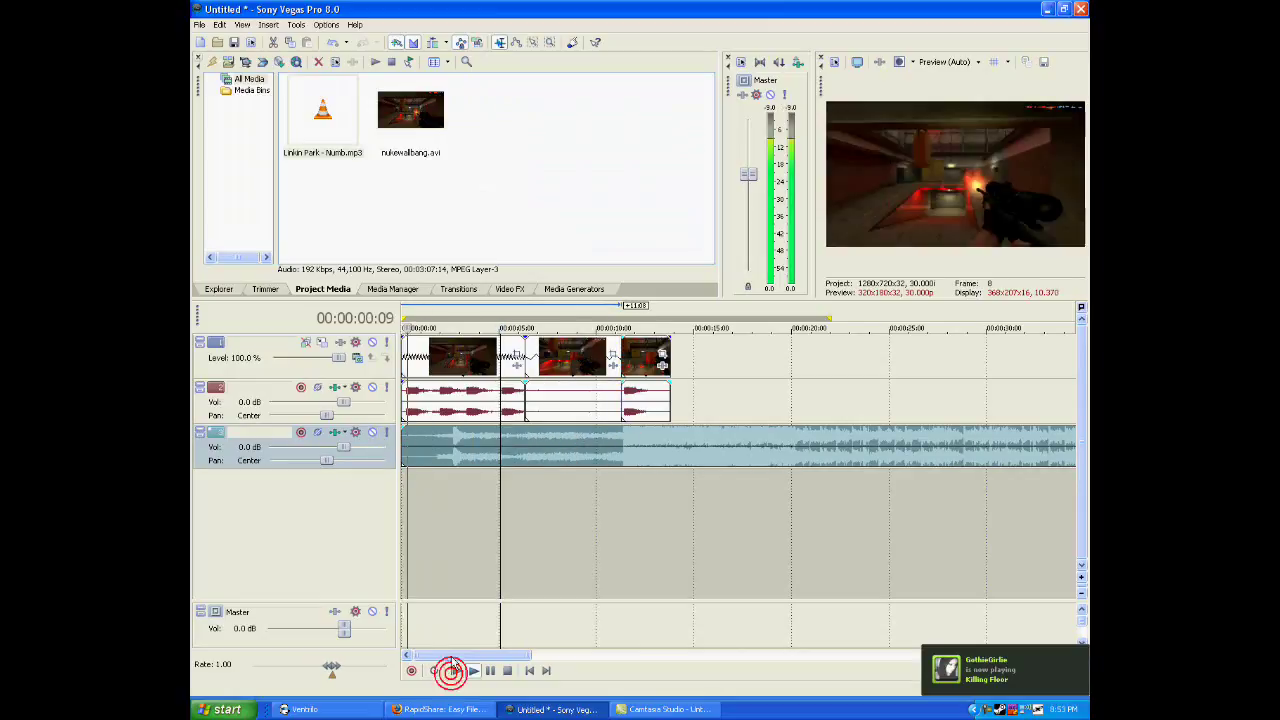
pyautogui.click(507, 670)
# Mark a time range around the slow-motion section and play it back
pyautogui.click(429, 500)
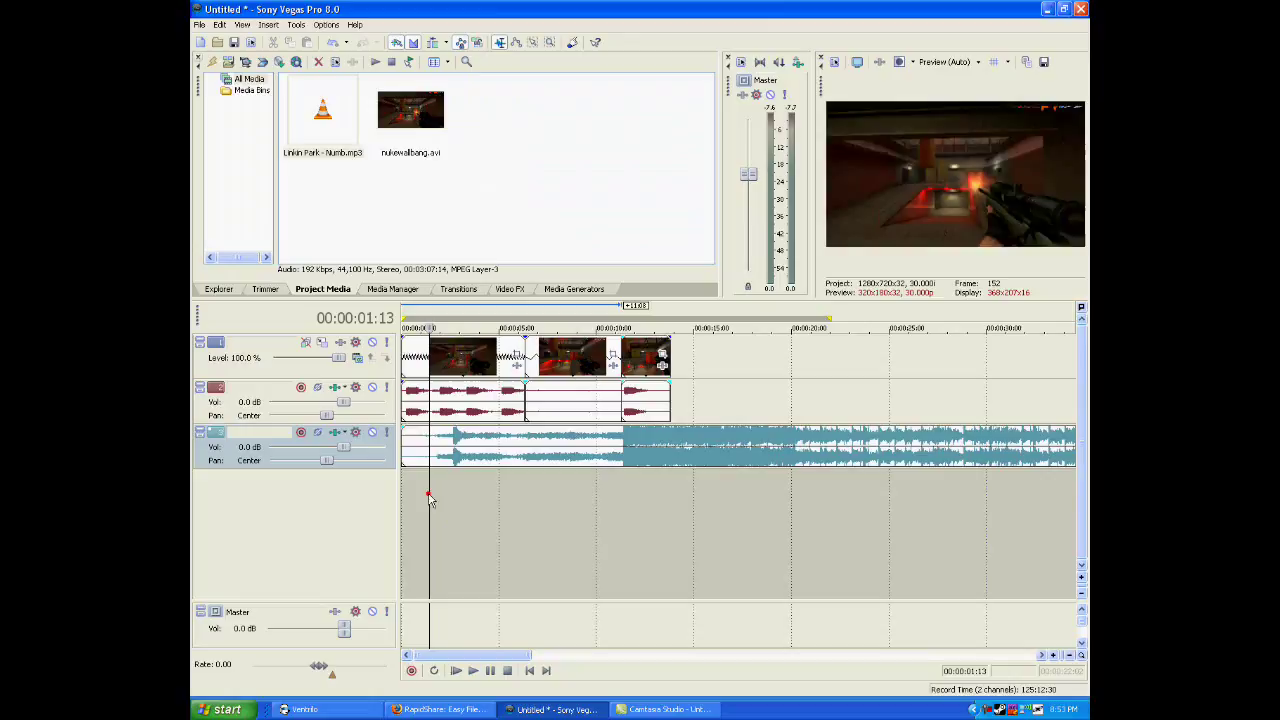
pyautogui.moveTo(497, 505); pyautogui.dragTo(586, 505)
pyautogui.click(607, 505)
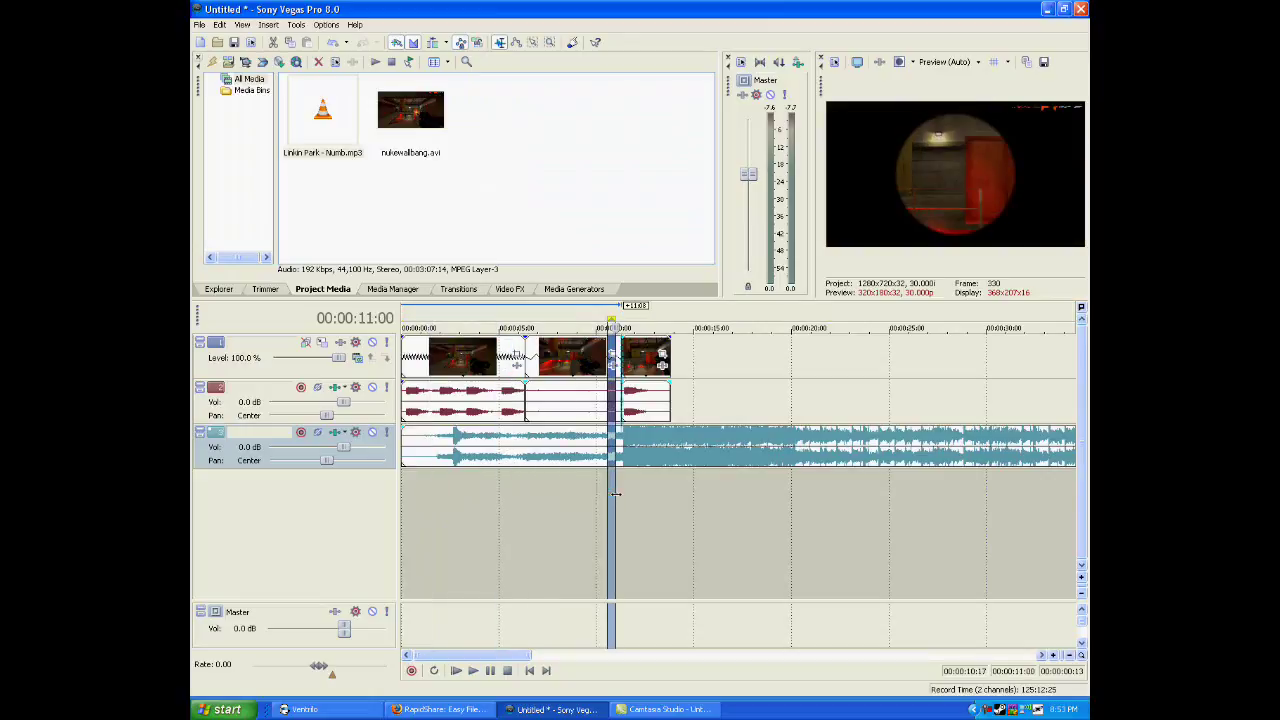
pyautogui.click(472, 671)
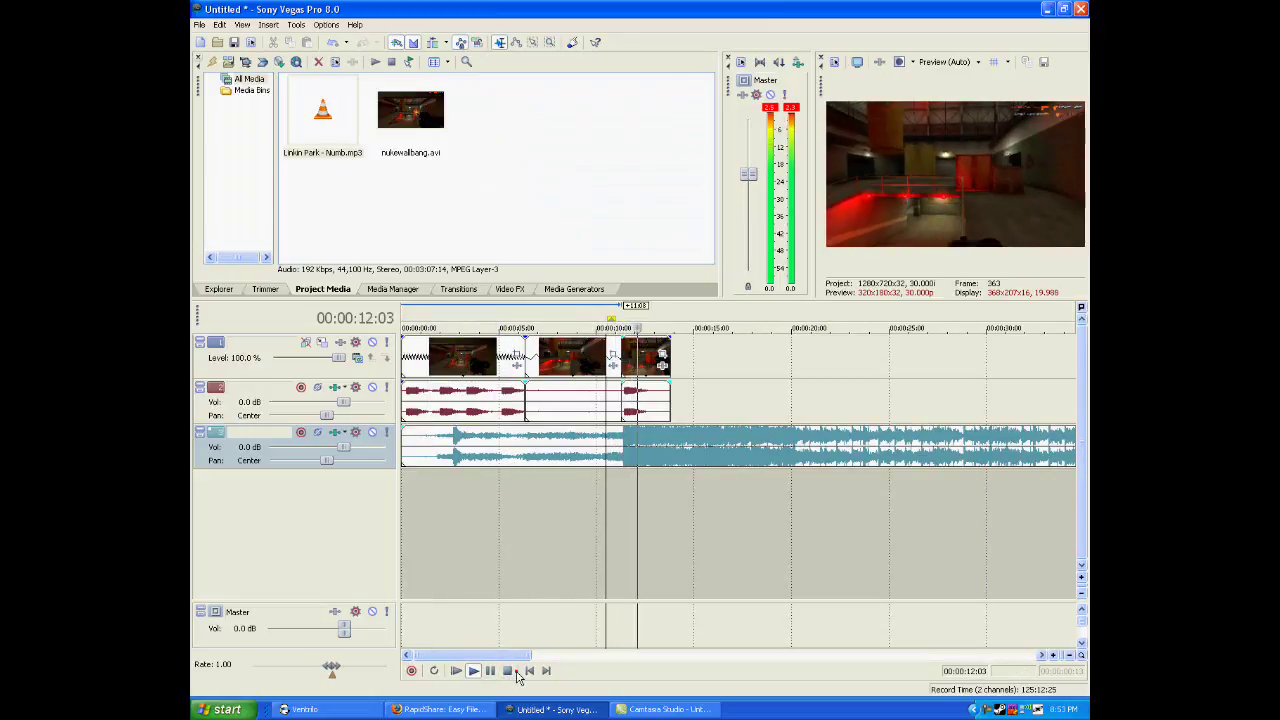
pyautogui.click(507, 670)
pyautogui.moveTo(520, 655); pyautogui.dragTo(1005, 657)
# Trim the Numb song's end so it finishes together with the gameplay video
pyautogui.moveTo(1004, 520); pyautogui.dragTo(1029, 520)
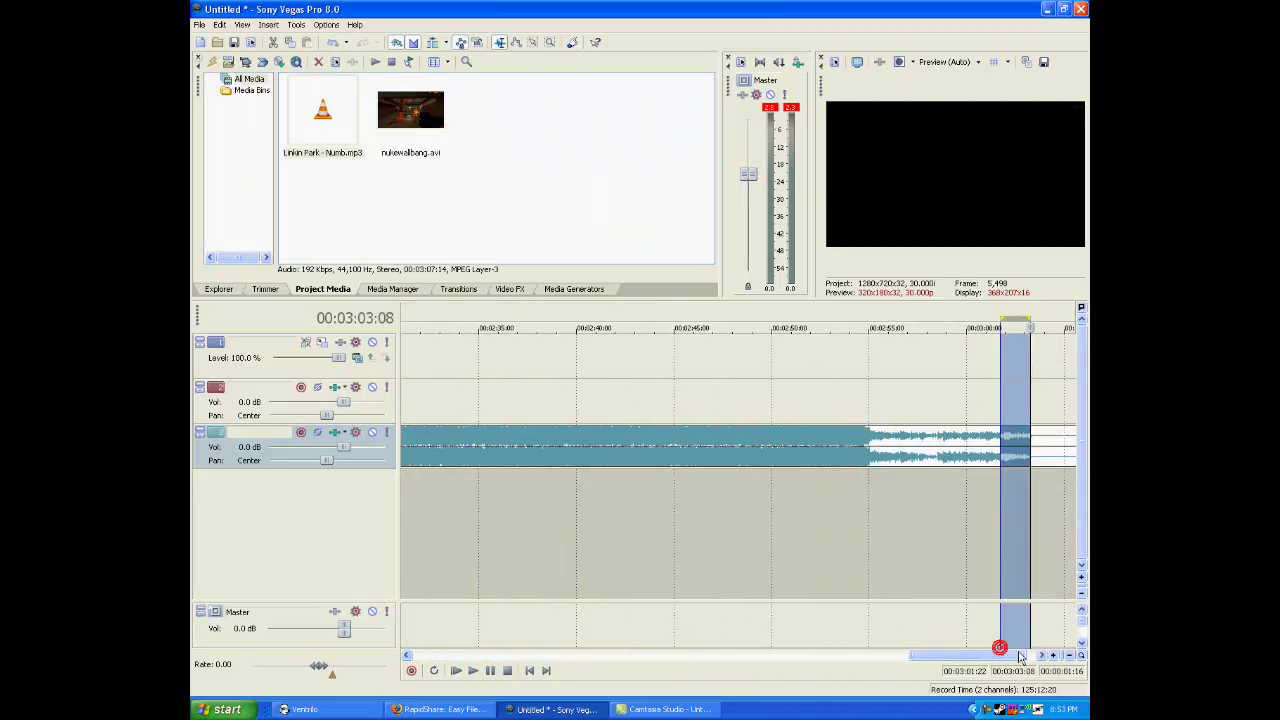
pyautogui.scroll(-5, 777, 430)
pyautogui.moveTo(745, 440); pyautogui.dragTo(505, 452)
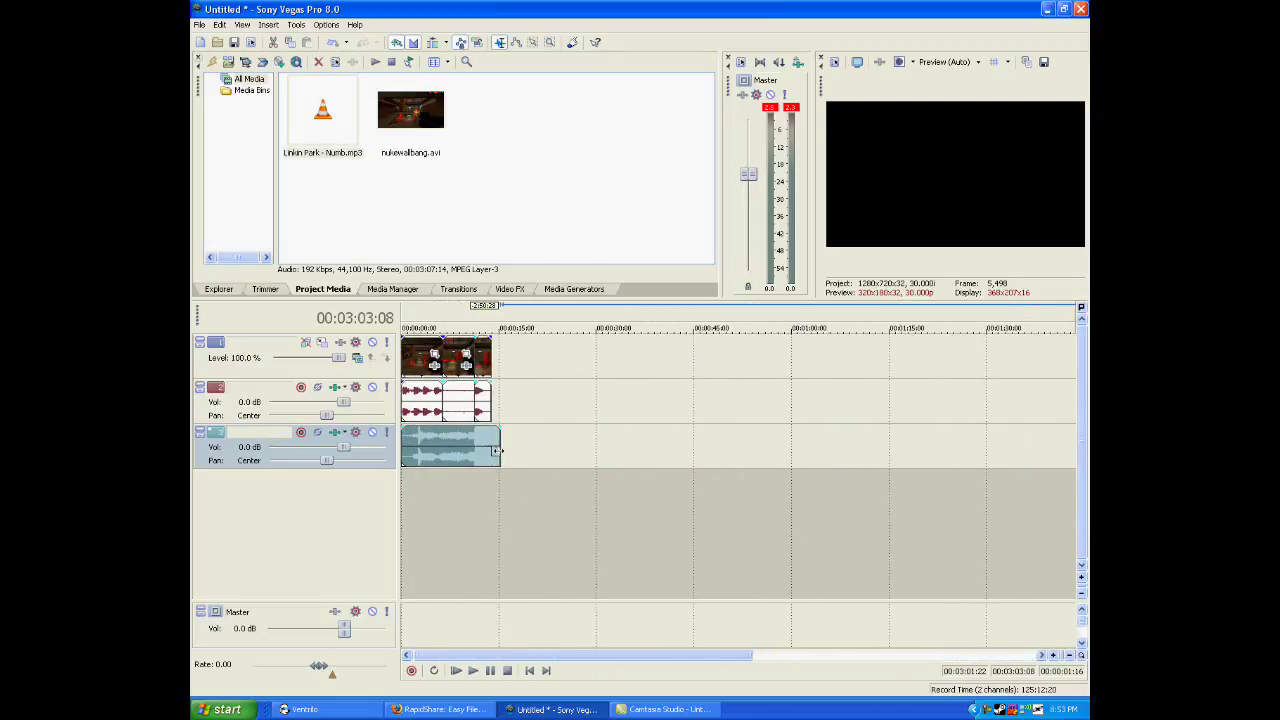
pyautogui.click(551, 449)
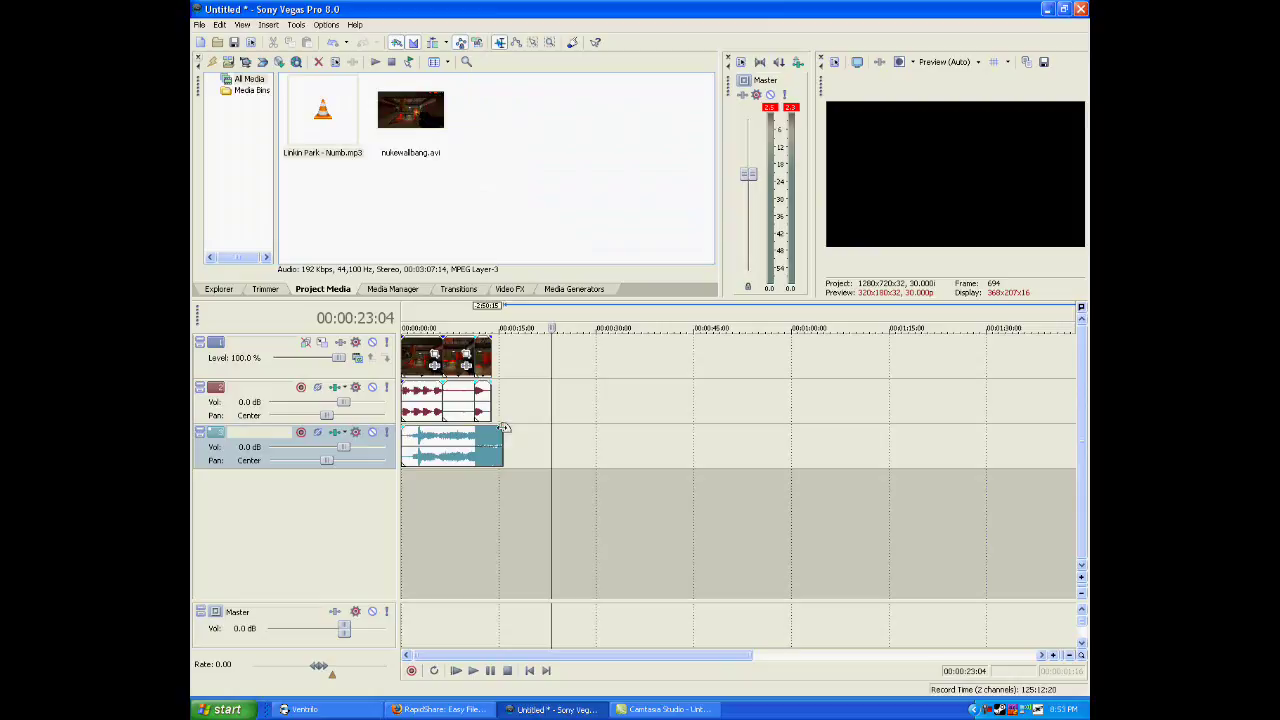
pyautogui.moveTo(503, 452); pyautogui.dragTo(481, 458)
pyautogui.moveTo(477, 356)
pyautogui.mouseDown()
pyautogui.moveTo(490, 357)
pyautogui.moveTo(453, 358)
pyautogui.mouseUp()
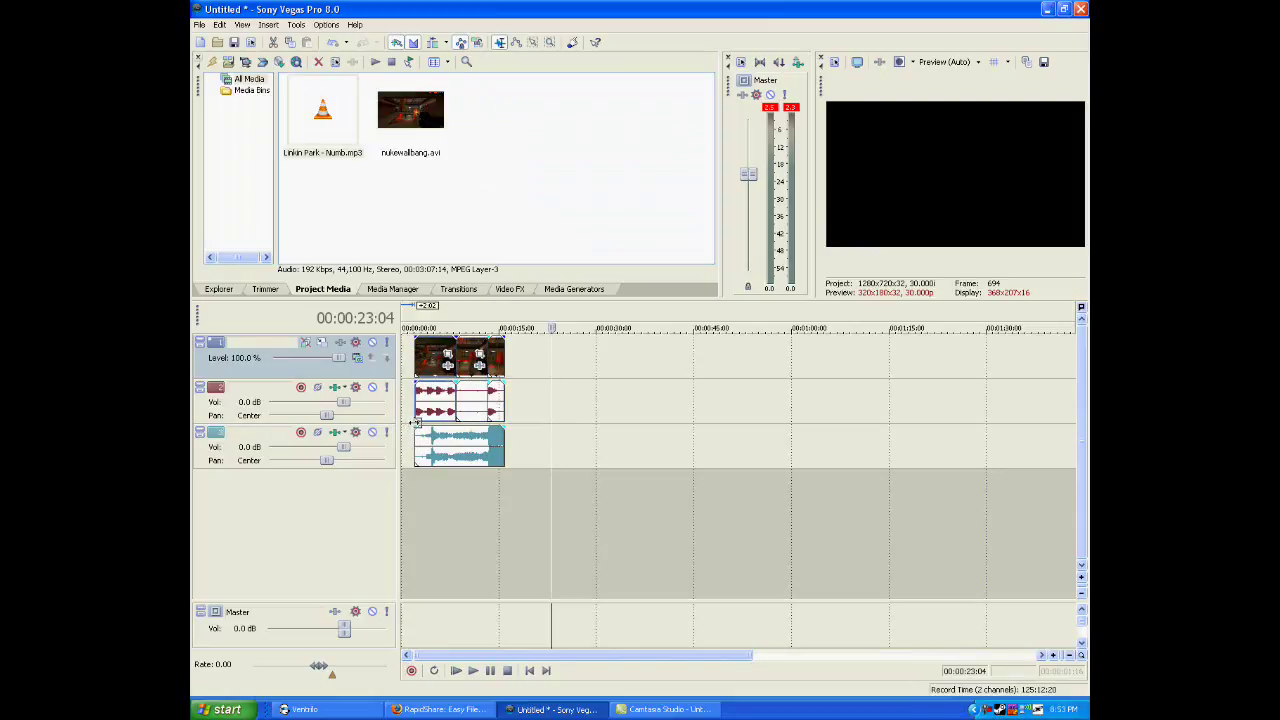
# Add fade-ins to the video and music, and a fade-out to the game audio's end
pyautogui.moveTo(415, 337); pyautogui.dragTo(414, 381)
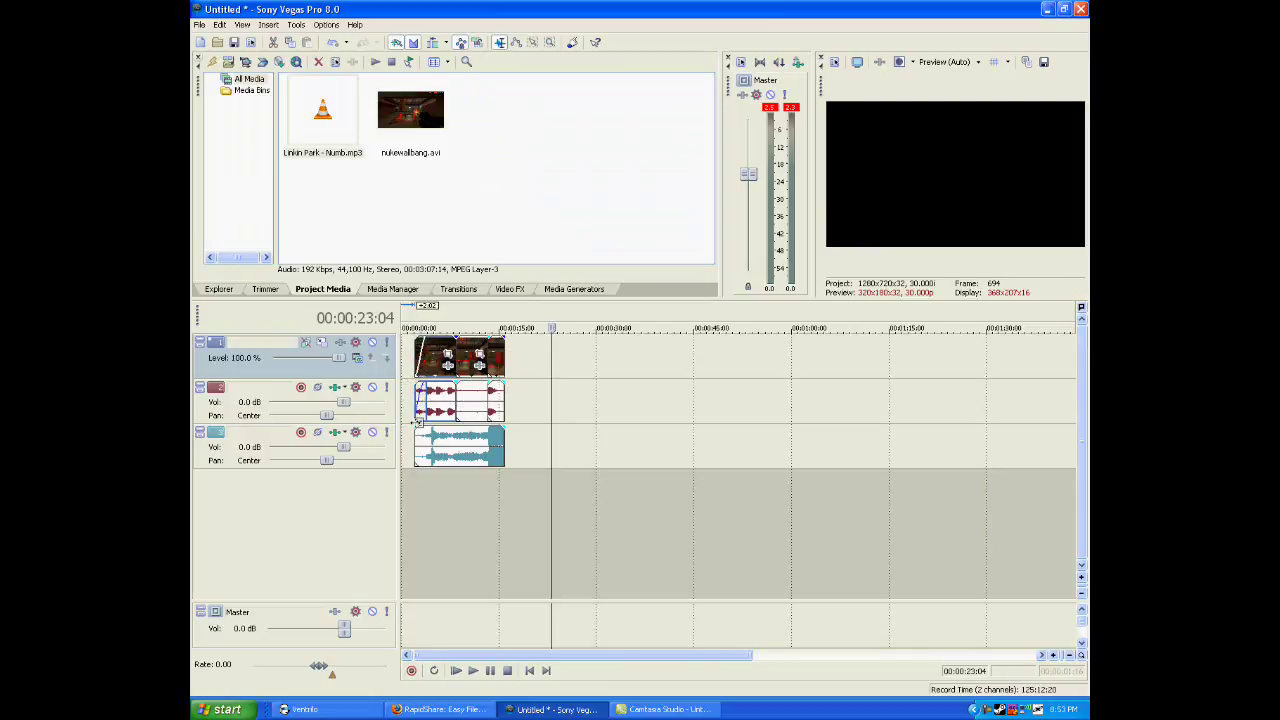
pyautogui.moveTo(416, 426); pyautogui.dragTo(424, 431)
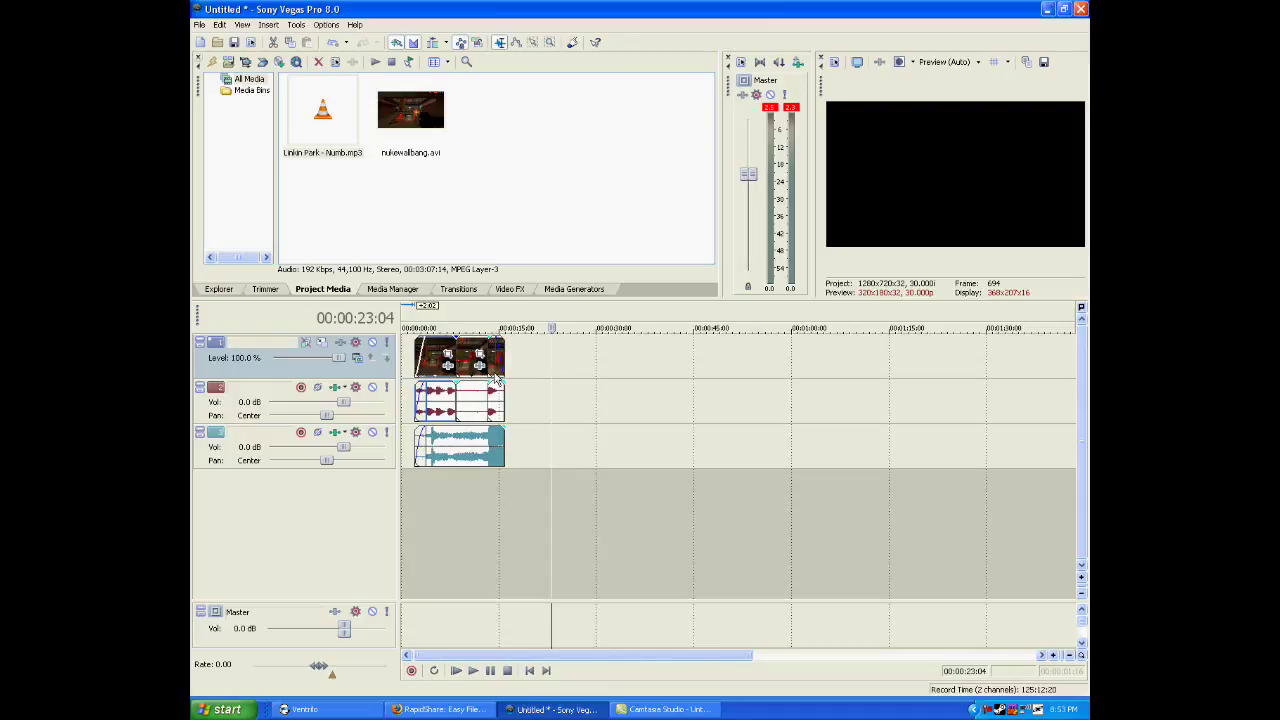
pyautogui.moveTo(499, 378); pyautogui.dragTo(497, 429)
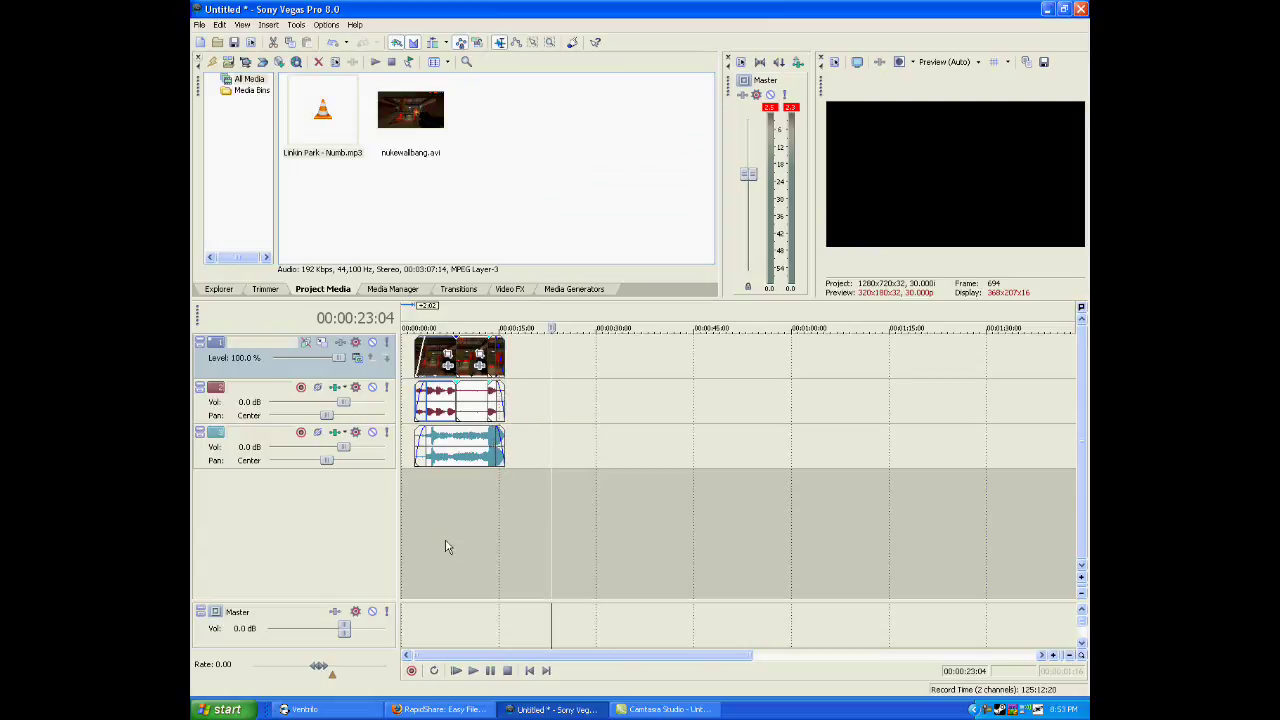